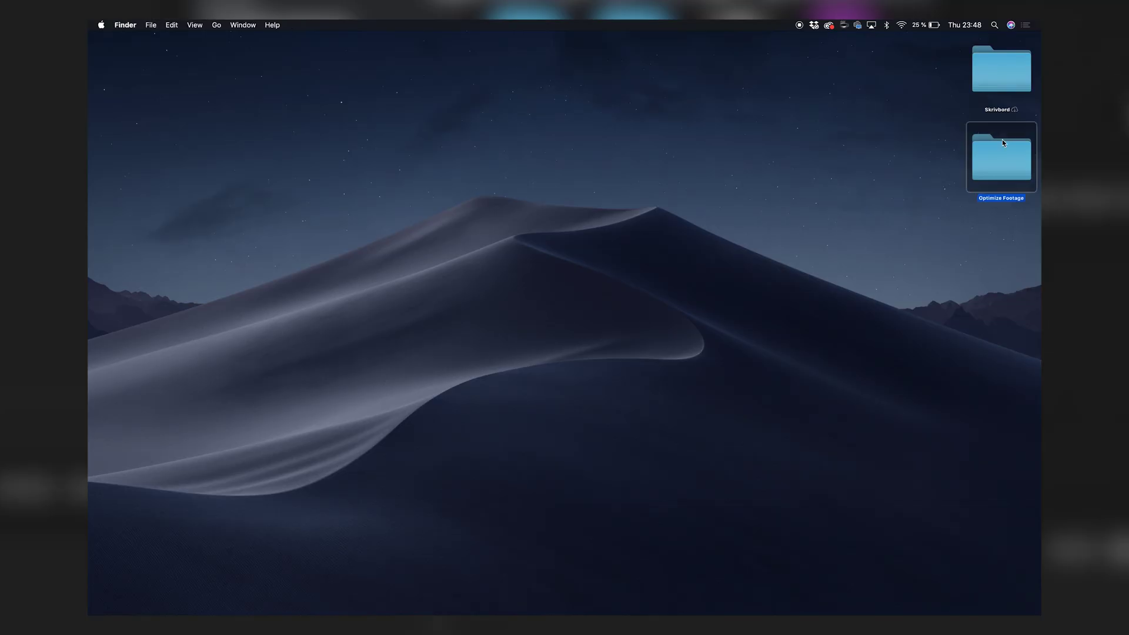
Preview the DJI_0074.MOV drone clip with Quick Look in the Optimize Footage folder.
{"action": "double_click", "coordinate": [1001, 155]}
{"action": "left_click", "coordinate": [664, 175]}
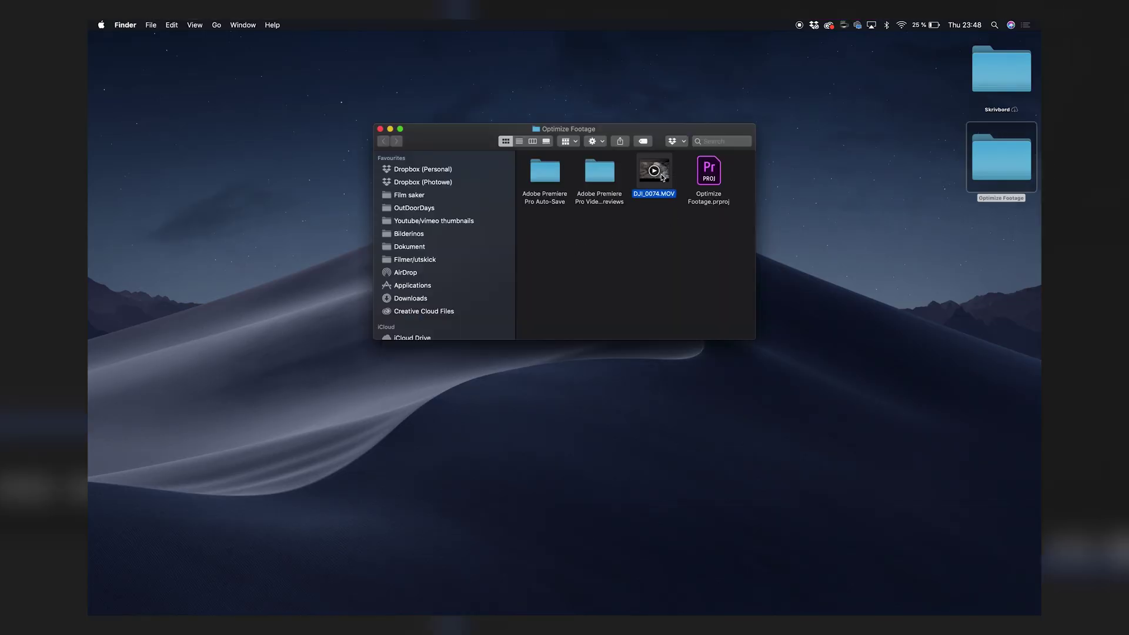
{"action": "key", "text": "space"}
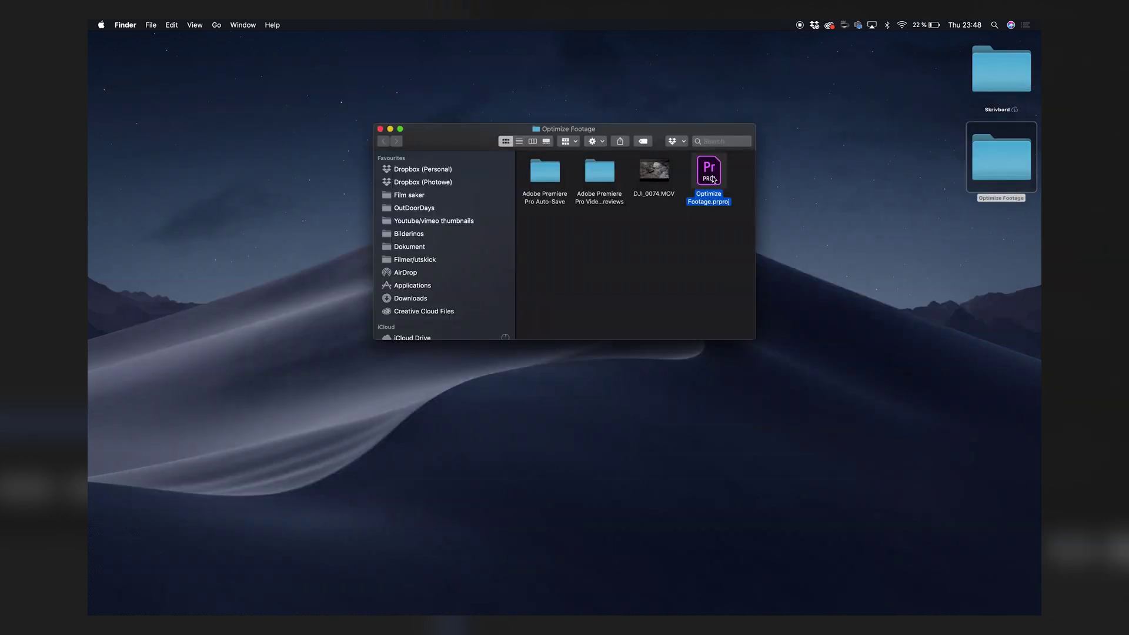
Open the Optimize Footage project and build a DJI_0074 sequence from the clip.
{"action": "double_click", "coordinate": [710, 175]}
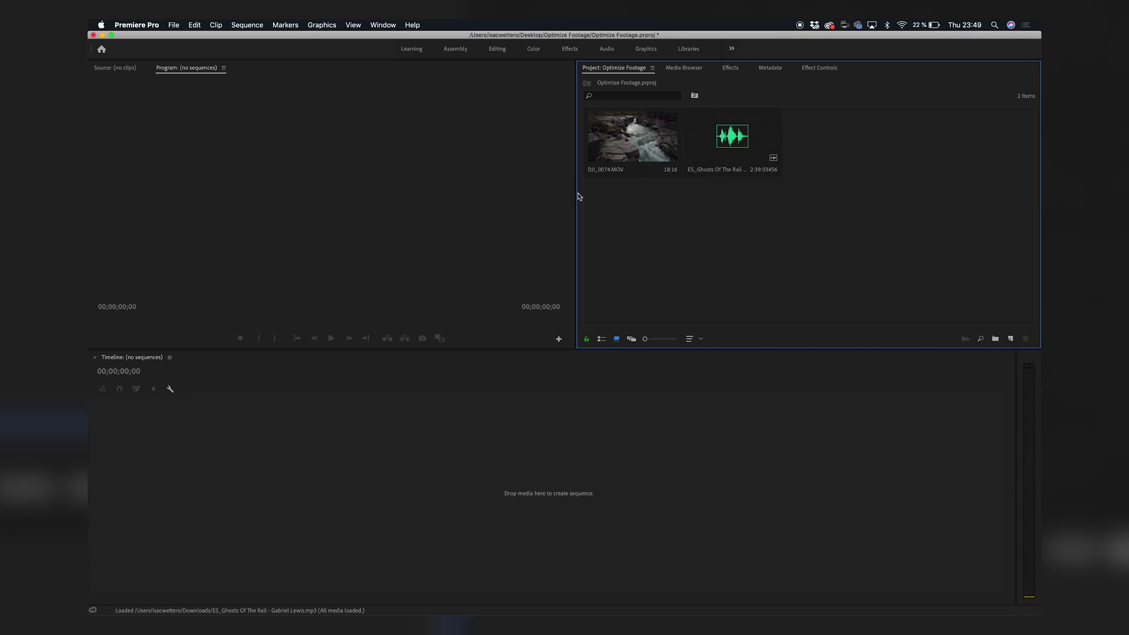
{"action": "left_click_drag", "start_coordinate": [626, 154], "coordinate": [506, 430]}
{"action": "left_click_drag", "start_coordinate": [506, 504], "coordinate": [510, 497]}
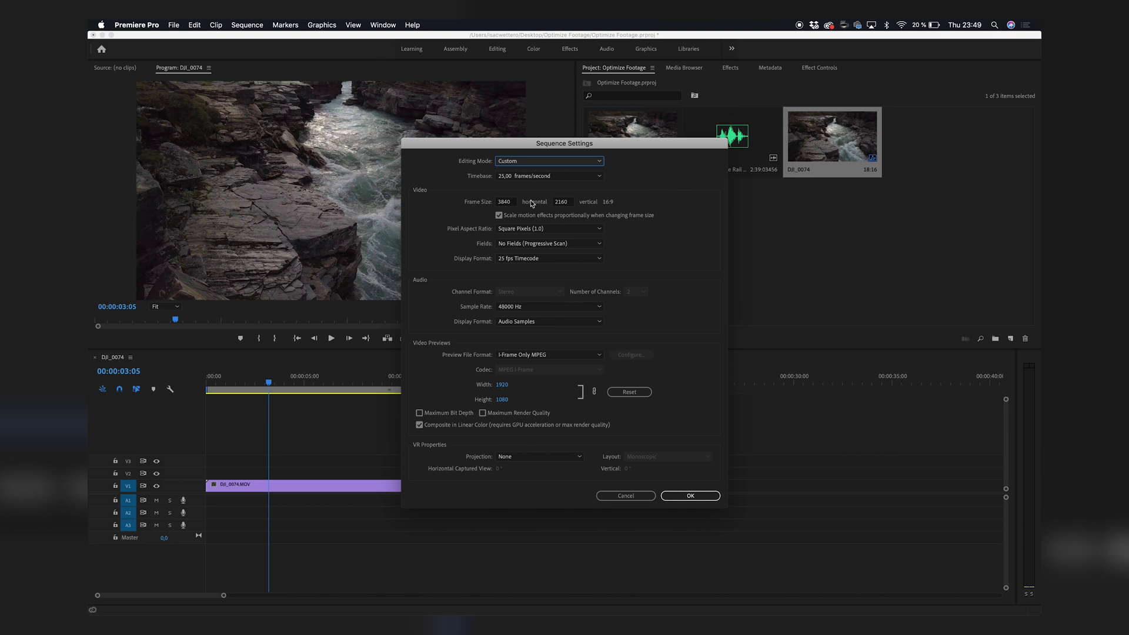
Accept the Sequence Settings and view the clip's Effect Controls.
{"action": "left_click", "coordinate": [504, 203]}
{"action": "key", "text": "Return"}
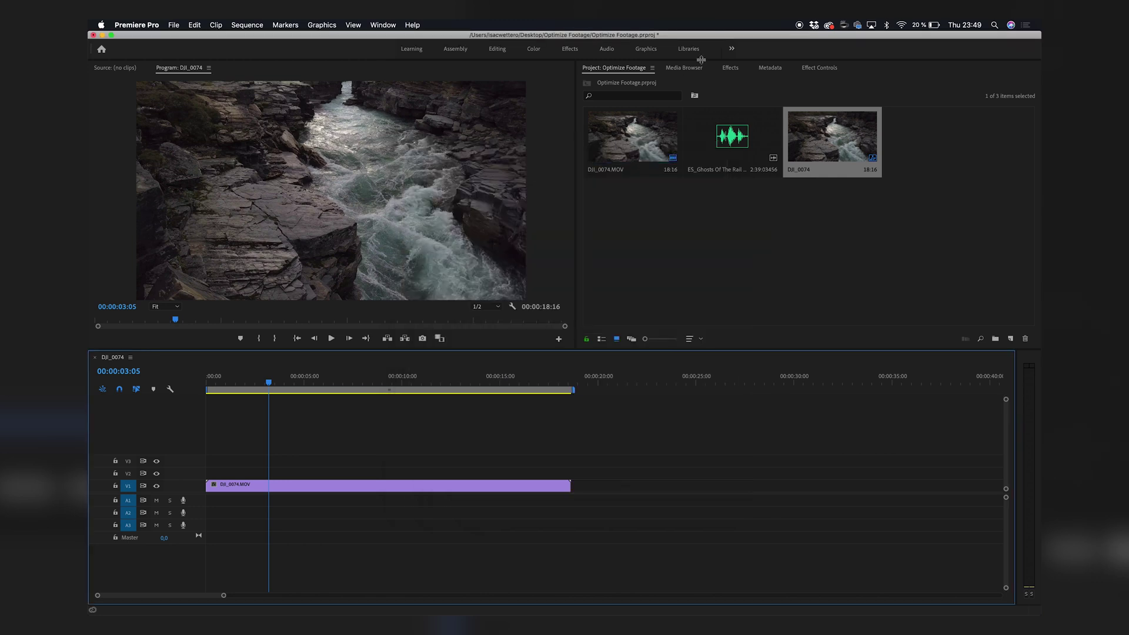
{"action": "left_click", "coordinate": [754, 68]}
Drag the ES_Ghosts Of The Rail music onto track A2 under the drone clip.
{"action": "left_click", "coordinate": [427, 484]}
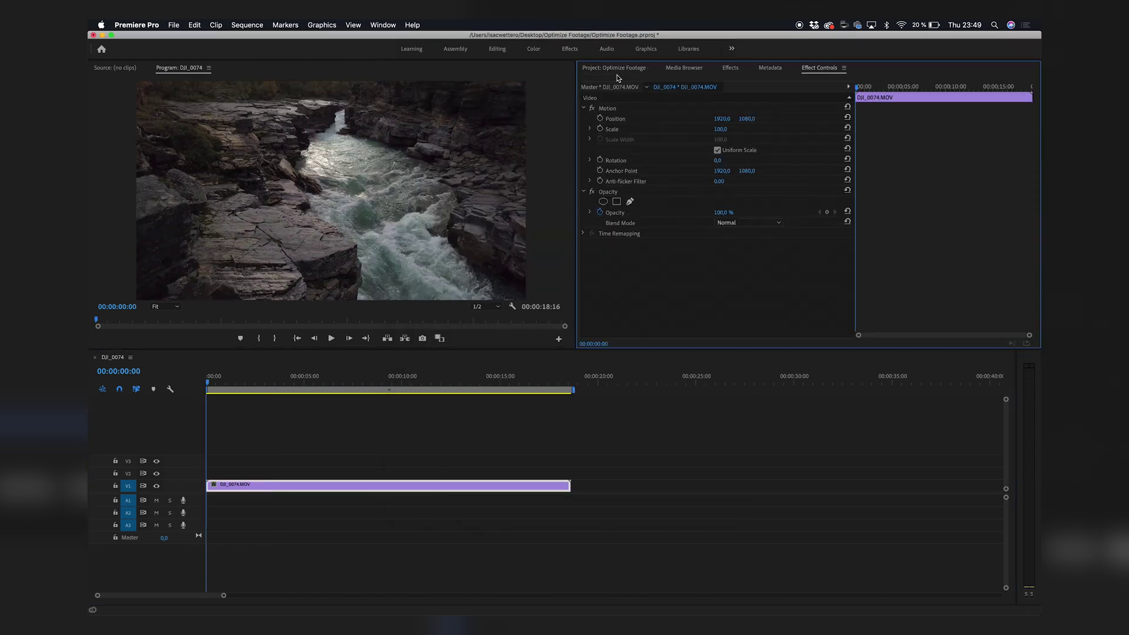
{"action": "left_click", "coordinate": [613, 68]}
{"action": "left_click_drag", "start_coordinate": [732, 138], "coordinate": [210, 511]}
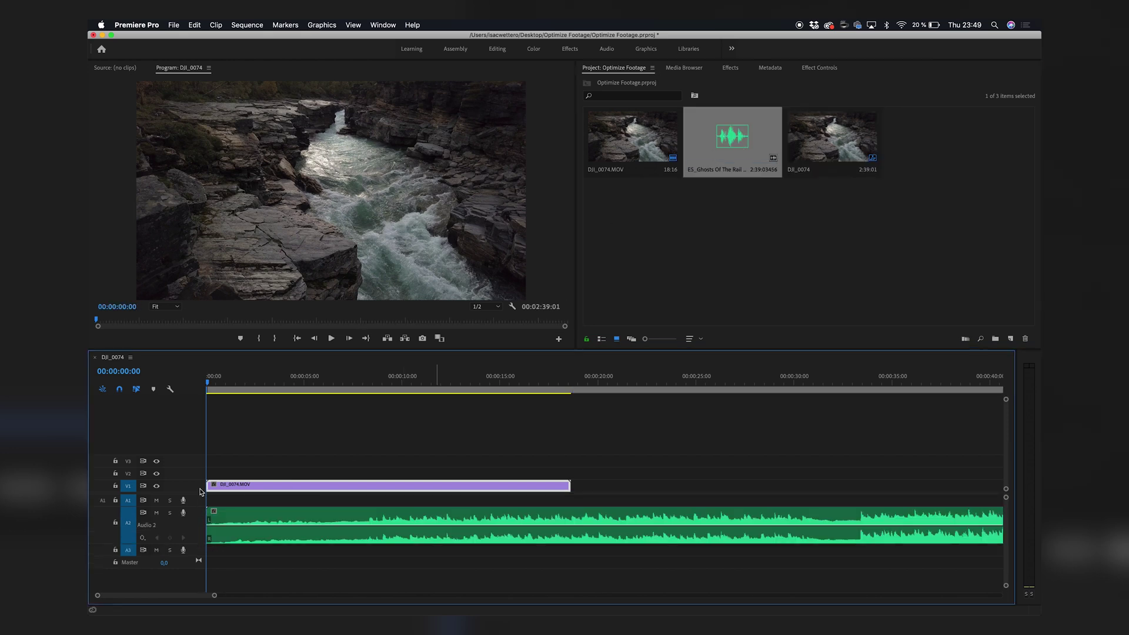
Cut the music where the video ends and delete the leftover tail.
{"action": "double_click", "coordinate": [200, 490]}
{"action": "key", "text": "c"}
{"action": "left_click", "coordinate": [570, 516]}
{"action": "key", "text": "v"}
{"action": "left_click", "coordinate": [601, 521]}
{"action": "key", "text": "Delete"}
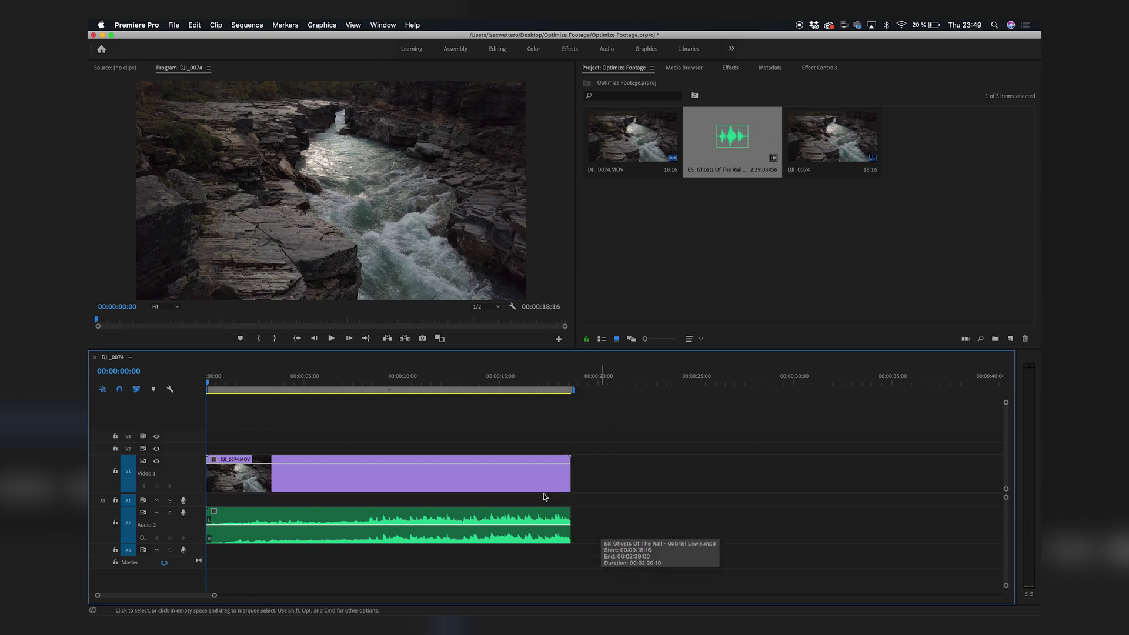
Set program playback resolution to Full and play the sequence.
{"action": "left_click", "coordinate": [485, 306]}
{"action": "left_click", "coordinate": [486, 321]}
{"action": "key", "text": "space"}
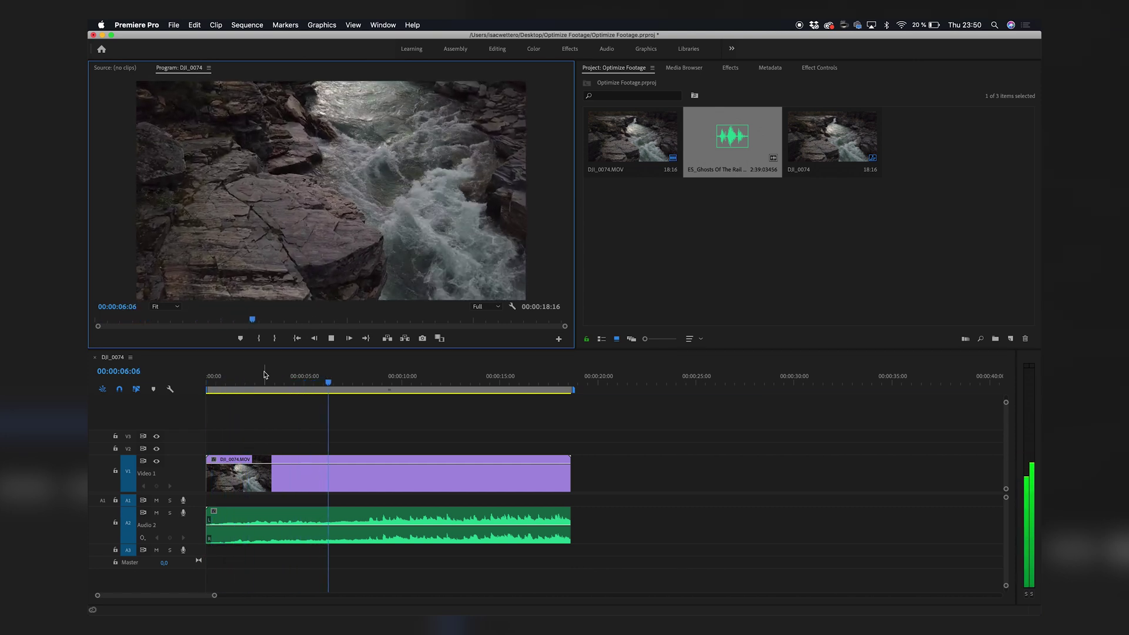
{"action": "key", "text": "space"}
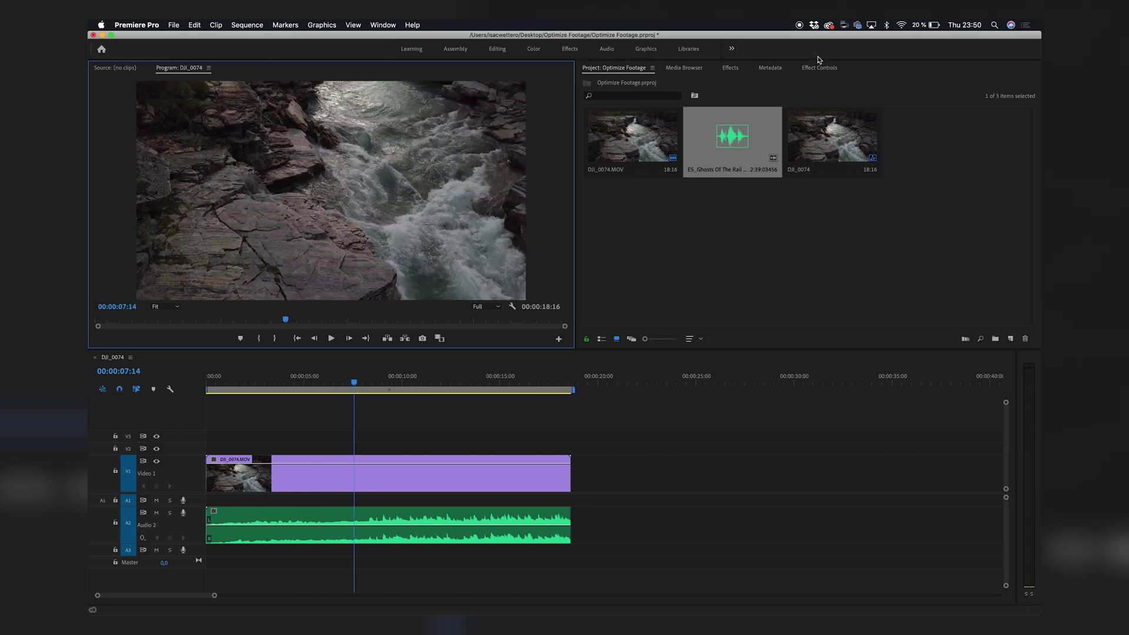
Reverse the drone clip's speed to -100% via Speed/Duration.
{"action": "left_click", "coordinate": [373, 482]}
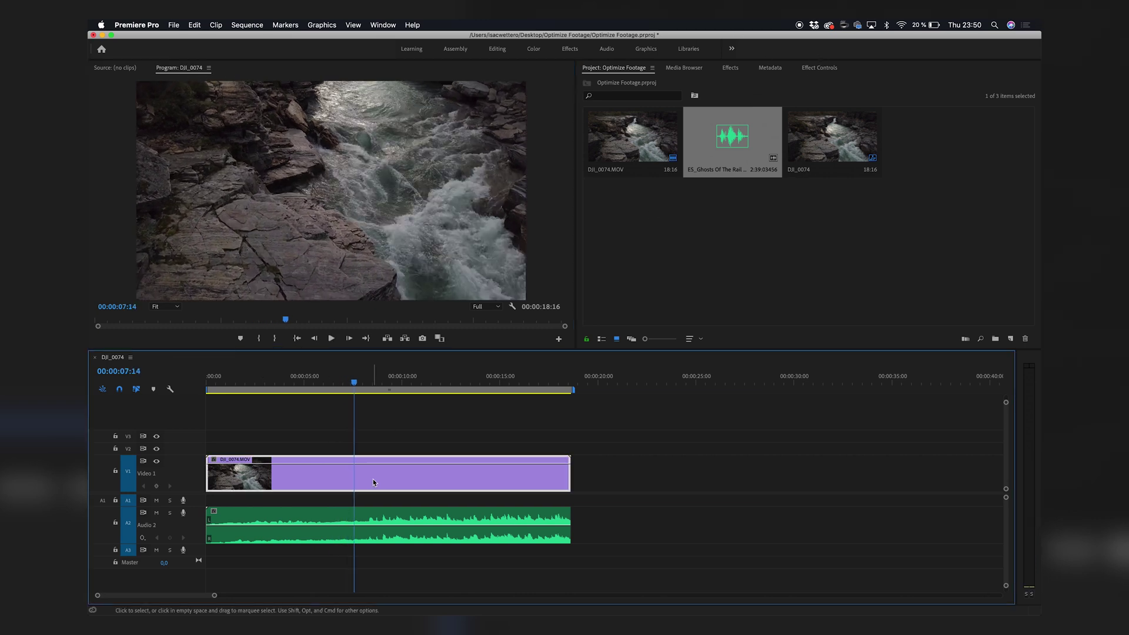
{"action": "right_click", "coordinate": [373, 482]}
{"action": "left_click", "coordinate": [426, 444]}
{"action": "left_click", "coordinate": [539, 325]}
{"action": "left_click", "coordinate": [586, 378]}
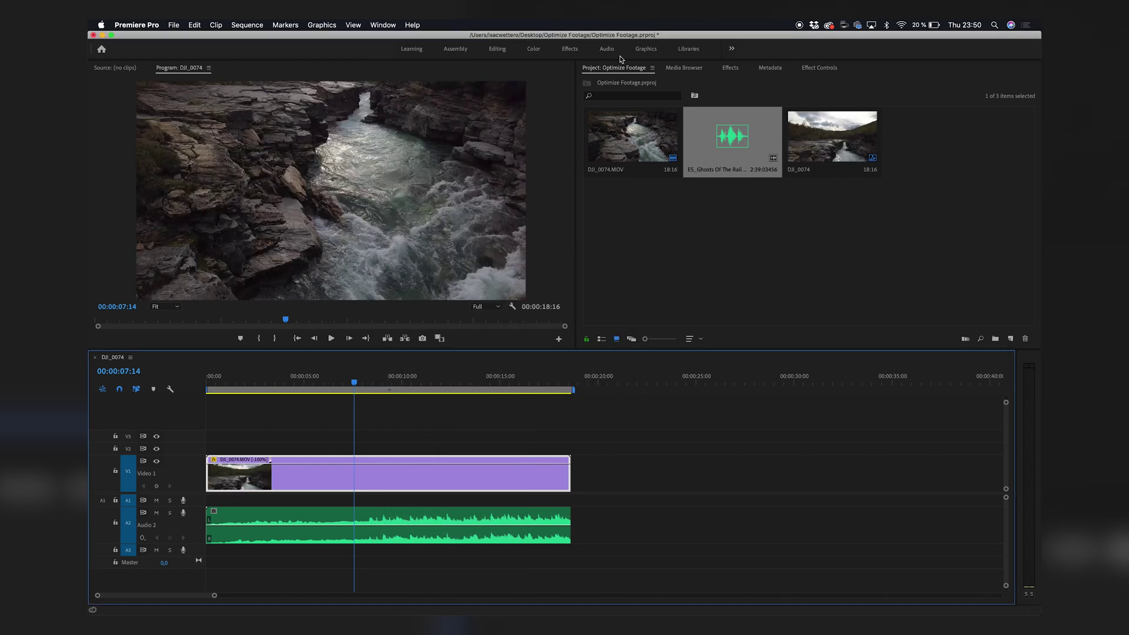
Draw a Lumetri RGB contrast S-curve and set Highlights -23.2, Shadows 28.6.
{"action": "left_click", "coordinate": [531, 50]}
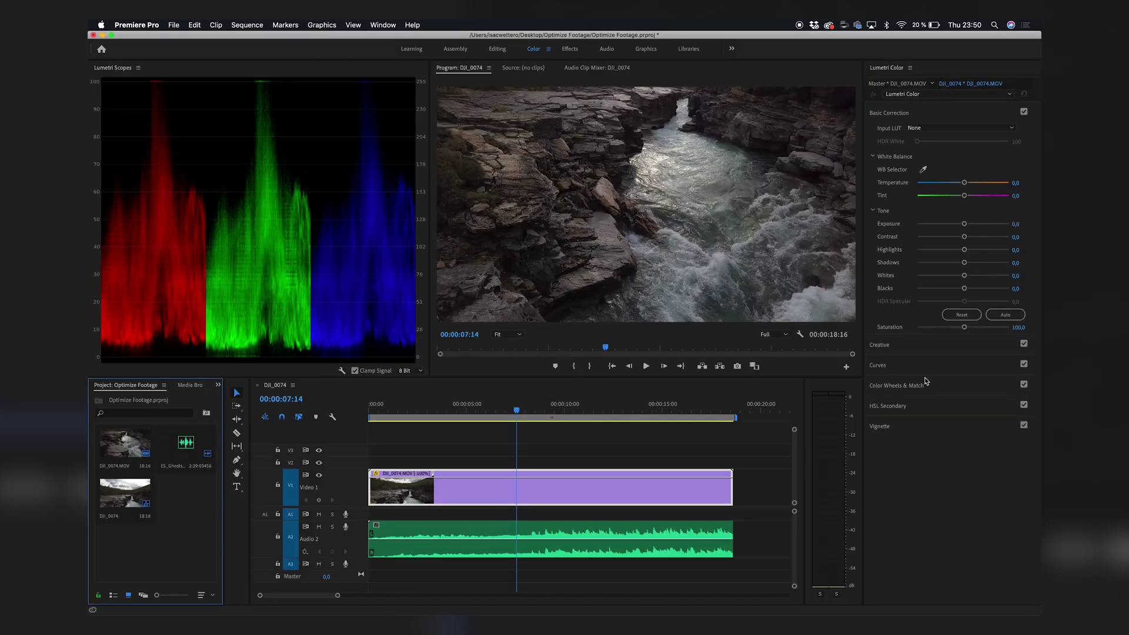
{"action": "left_click", "coordinate": [915, 347]}
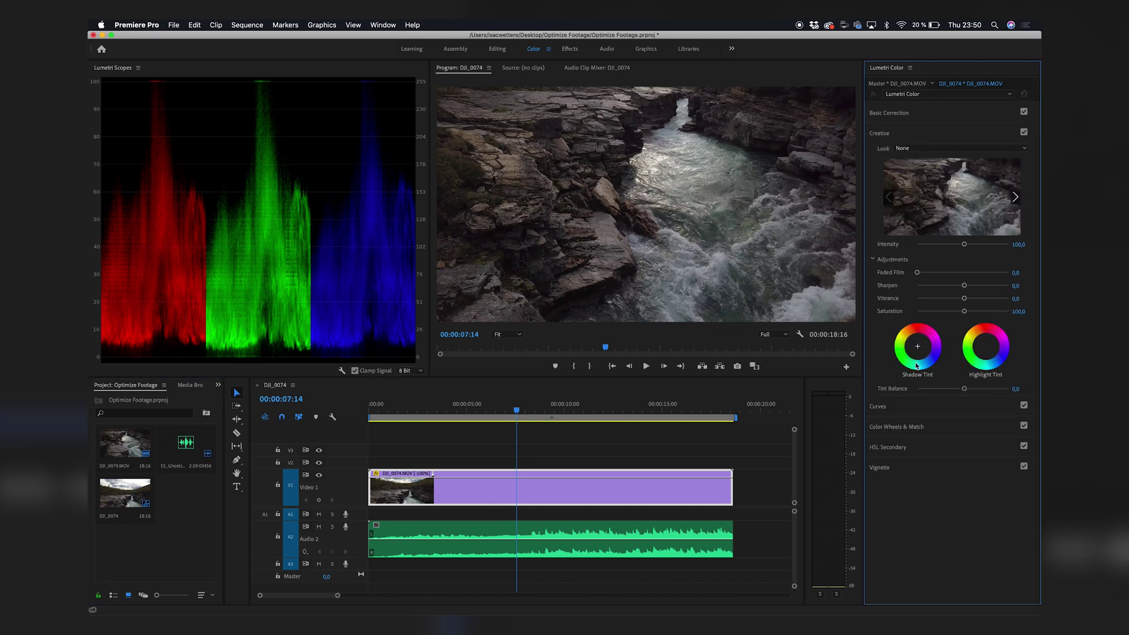
{"action": "left_click", "coordinate": [915, 411]}
{"action": "left_click_drag", "start_coordinate": [940, 304], "coordinate": [939, 322]}
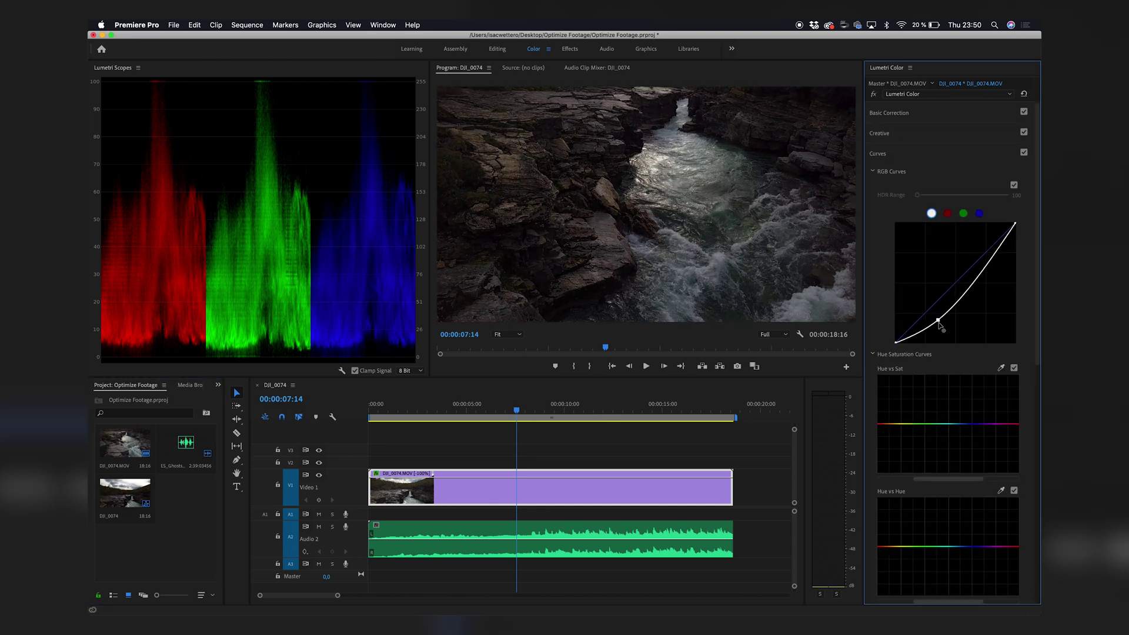
{"action": "left_click_drag", "start_coordinate": [977, 281], "coordinate": [976, 260]}
{"action": "left_click_drag", "start_coordinate": [939, 323], "coordinate": [930, 323]}
{"action": "left_click", "coordinate": [969, 113]}
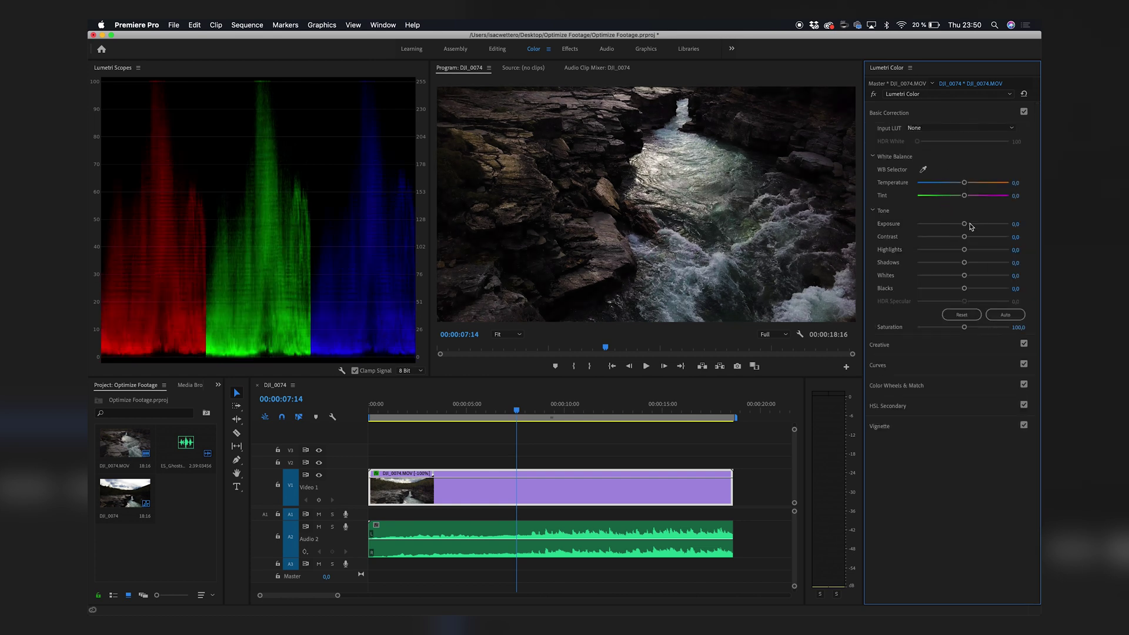
{"action": "left_click_drag", "start_coordinate": [947, 252], "coordinate": [961, 288]}
Restore the Widescreen Mac pro workspace and move the playhead back to the start.
{"action": "left_click", "coordinate": [733, 49]}
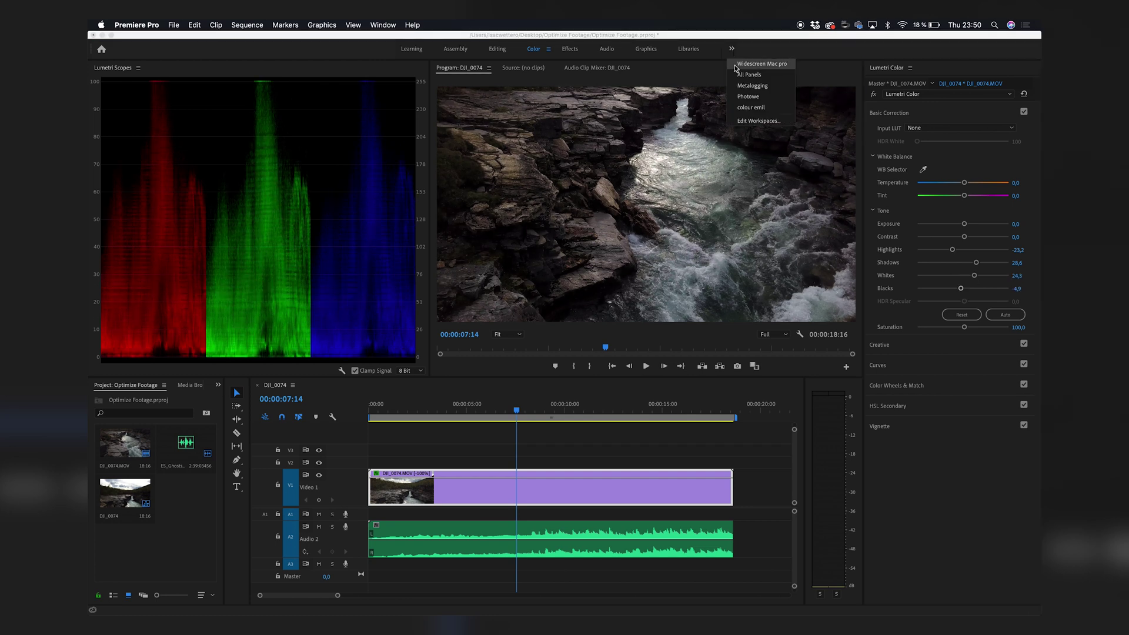
{"action": "left_click", "coordinate": [739, 64]}
{"action": "left_click_drag", "start_coordinate": [278, 383], "coordinate": [216, 384]}
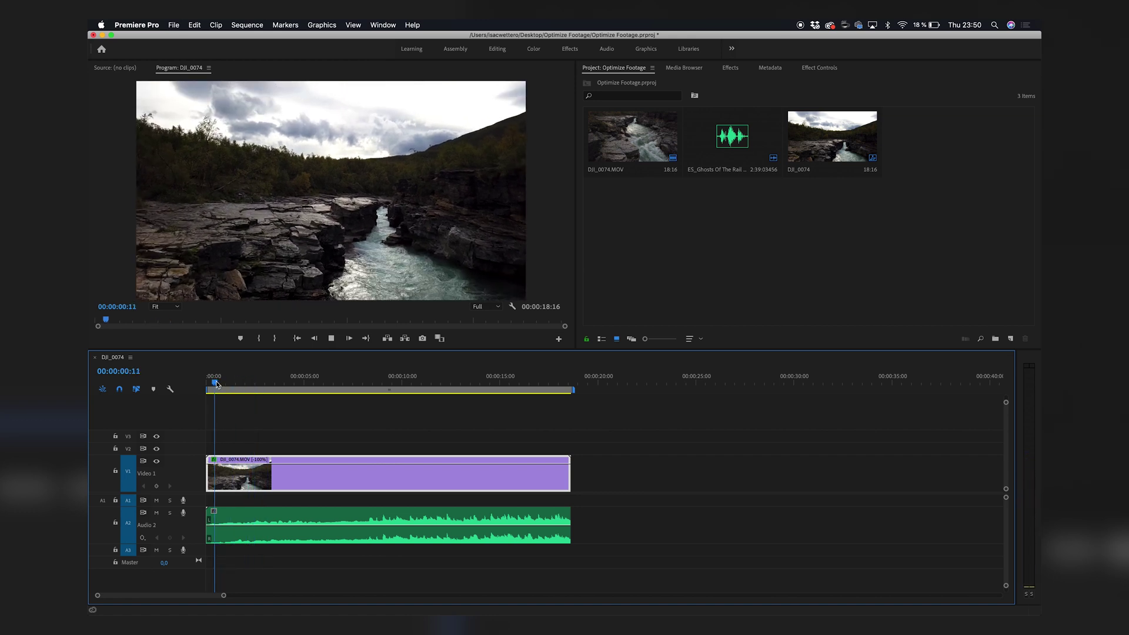
{"action": "key", "text": "space"}
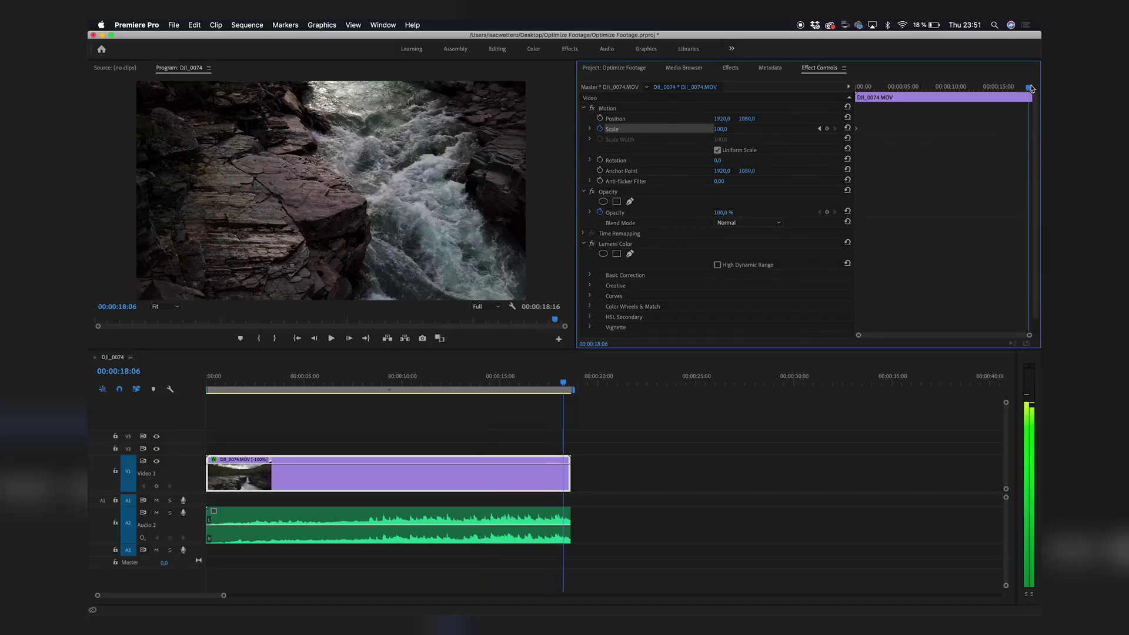
{"action": "left_click_drag", "start_coordinate": [1031, 88], "coordinate": [1029, 87]}
Keyframe Motion Scale to 115 at the last frame and play the push-in from the start.
{"action": "left_click", "coordinate": [719, 128]}
{"action": "type", "text": "1"}
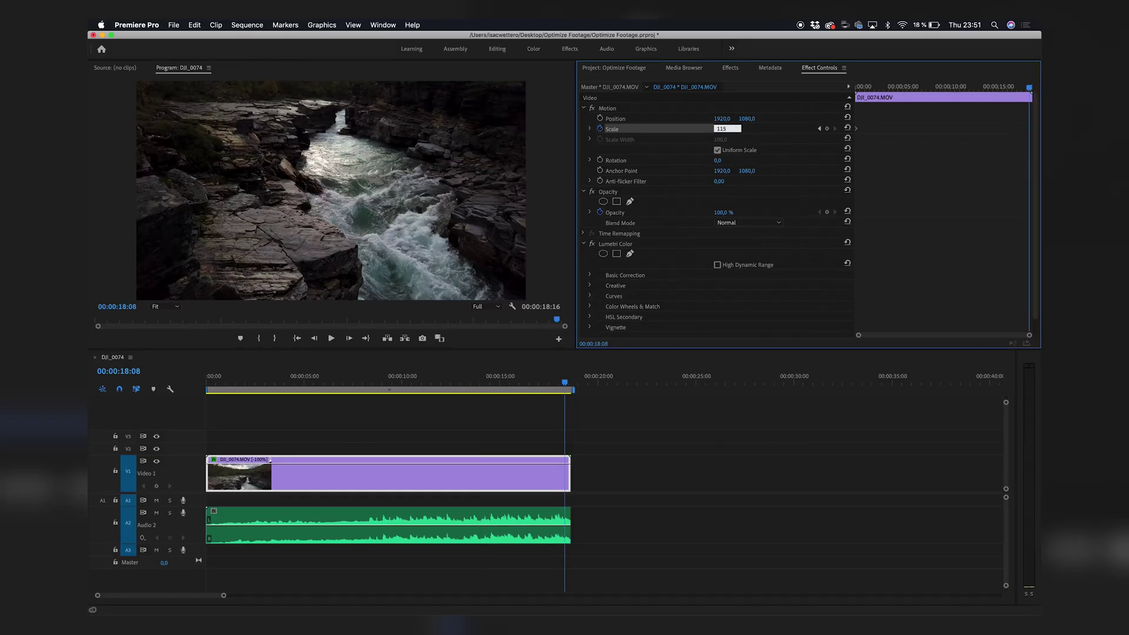
{"action": "type", "text": "15"}
{"action": "key", "text": "Return"}
{"action": "left_click_drag", "start_coordinate": [953, 85], "coordinate": [845, 89]}
{"action": "key", "text": "space"}
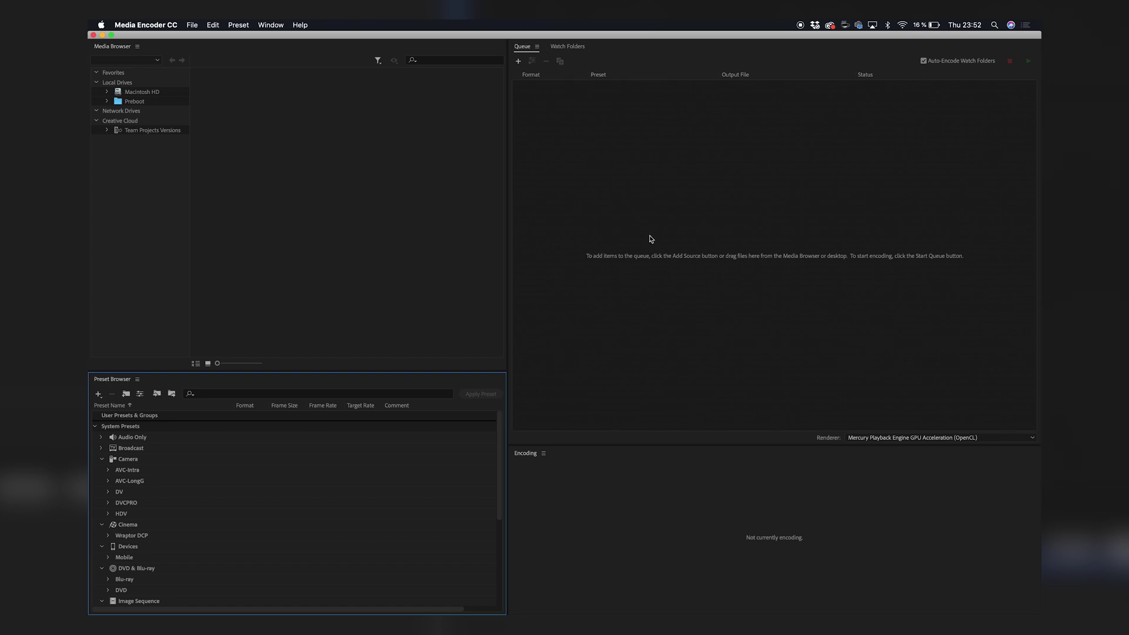
Drag DJI_0074.MOV from Finder into the Media Encoder queue.
{"action": "key", "text": "super+Tab"}
{"action": "key", "text": "super+Tab"}
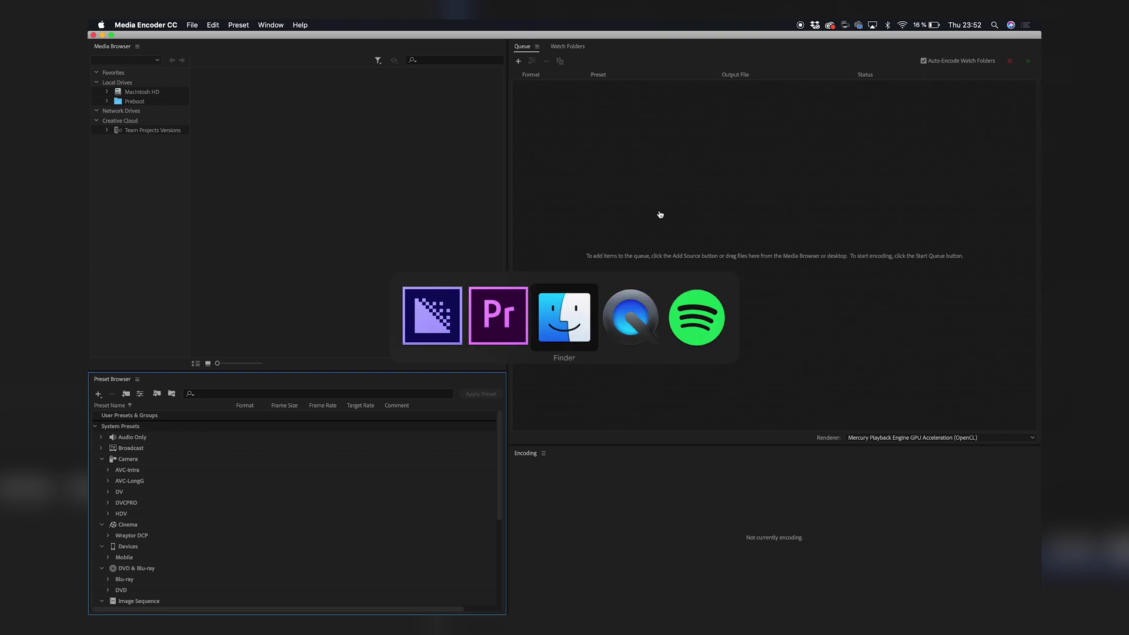
{"action": "left_click", "coordinate": [667, 177]}
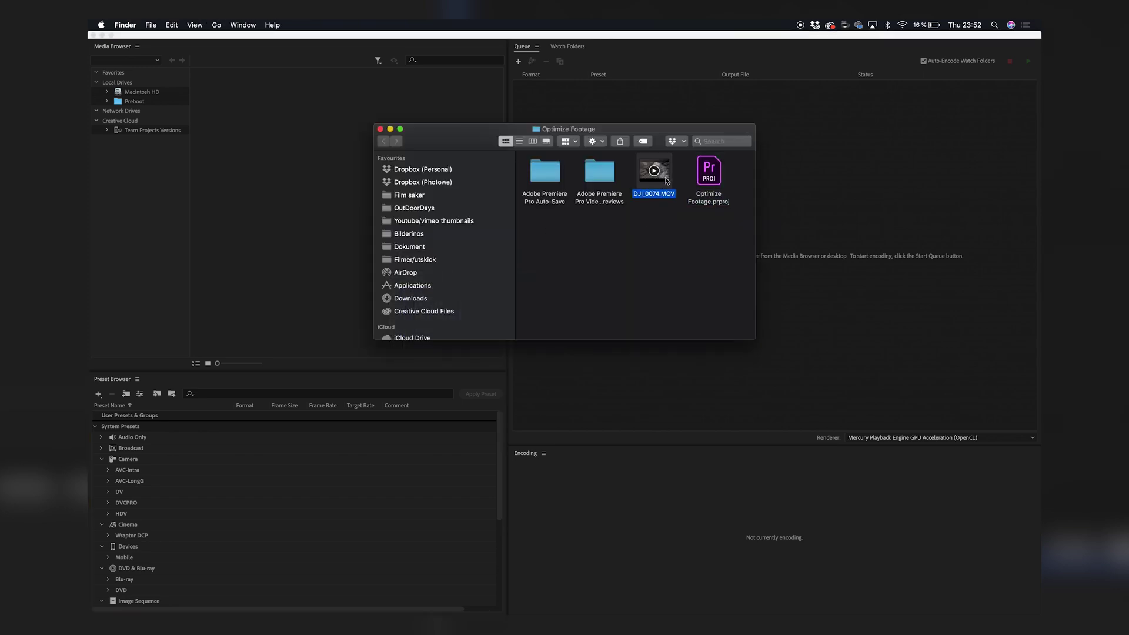
{"action": "left_click_drag", "start_coordinate": [655, 178], "coordinate": [846, 202]}
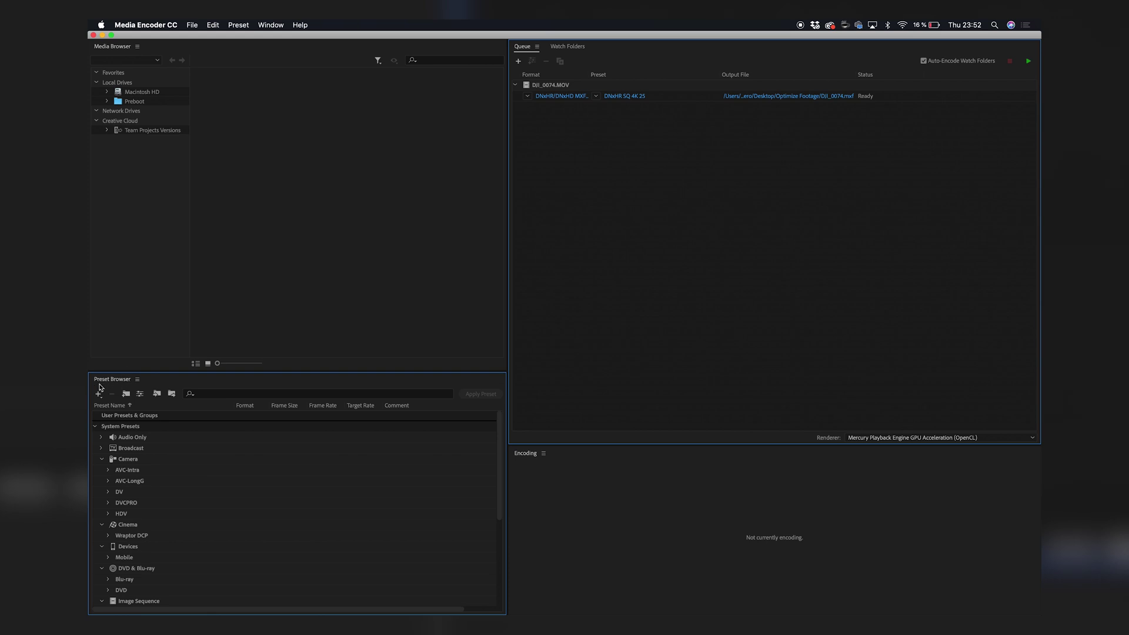
Select DNxHR SQ UHD 25 under Broadcast > DNxHR MXF OP1a > UHD 25 presets.
{"action": "left_click", "coordinate": [101, 449]}
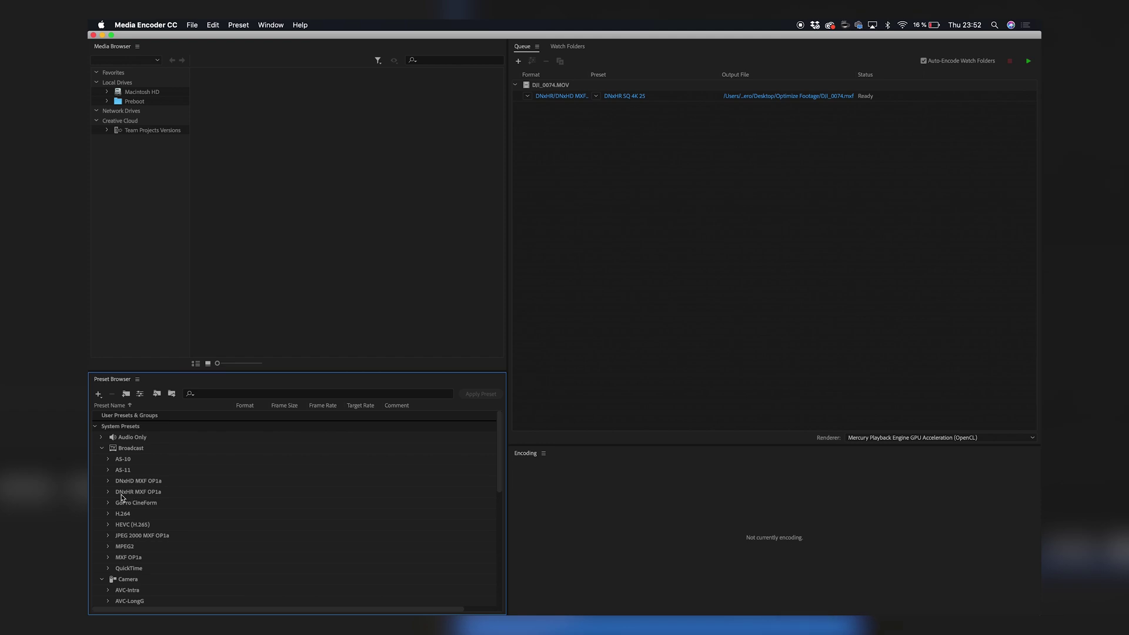
{"action": "left_click", "coordinate": [107, 492]}
{"action": "scroll", "coordinate": [122, 566], "scroll_direction": "down", "scroll_amount": 4}
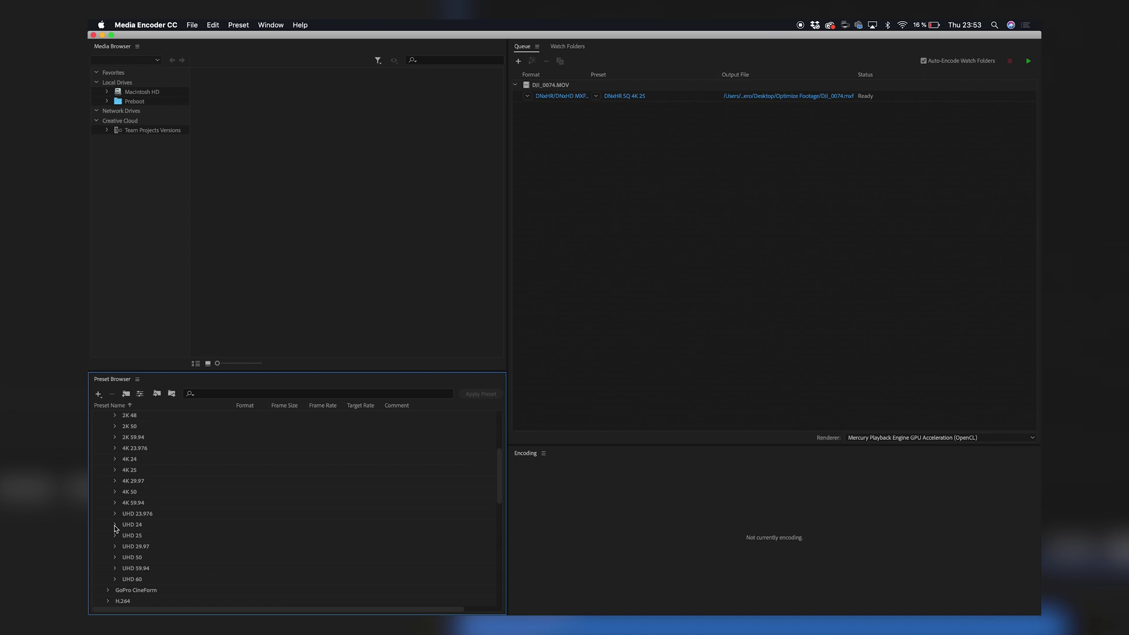
{"action": "left_click", "coordinate": [115, 536]}
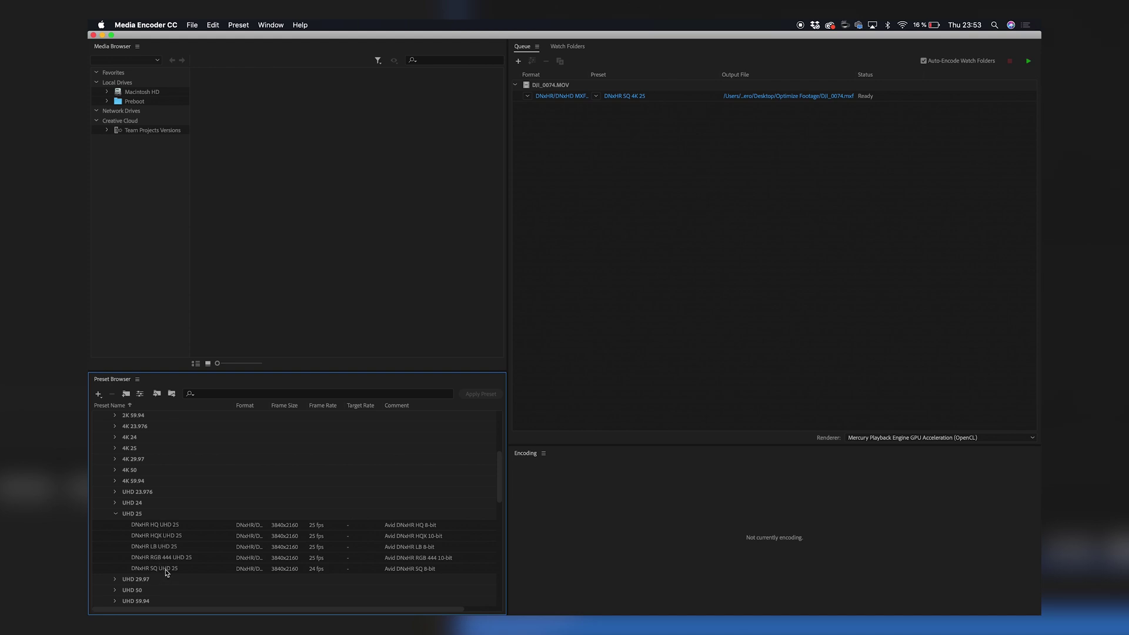
{"action": "mouse_move", "coordinate": [166, 572]}
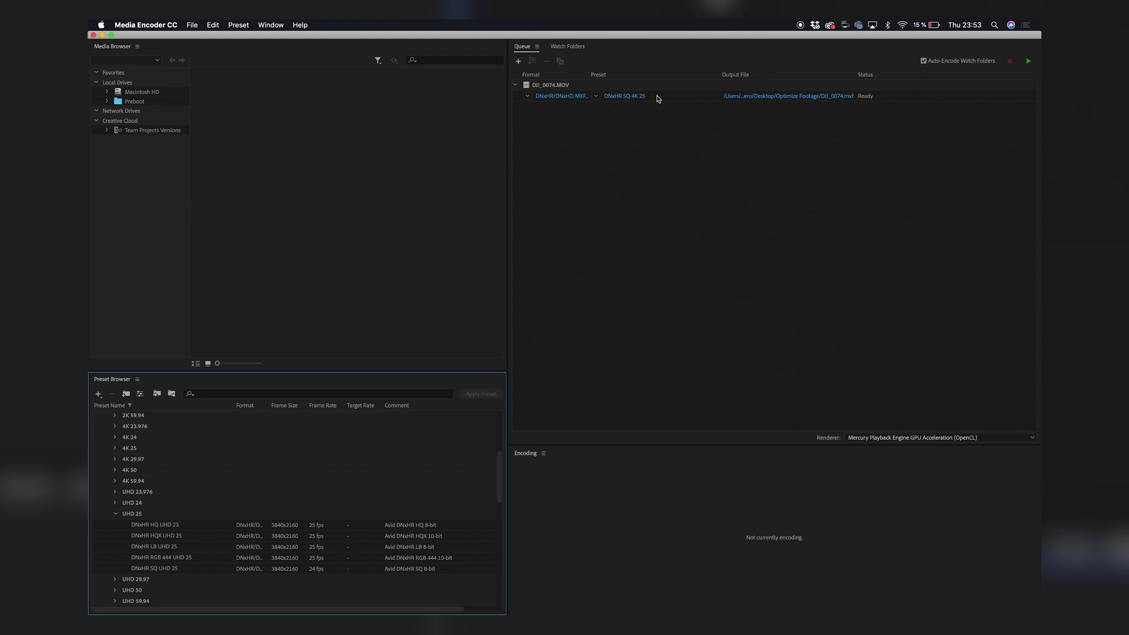
{"action": "left_click", "coordinate": [193, 569]}
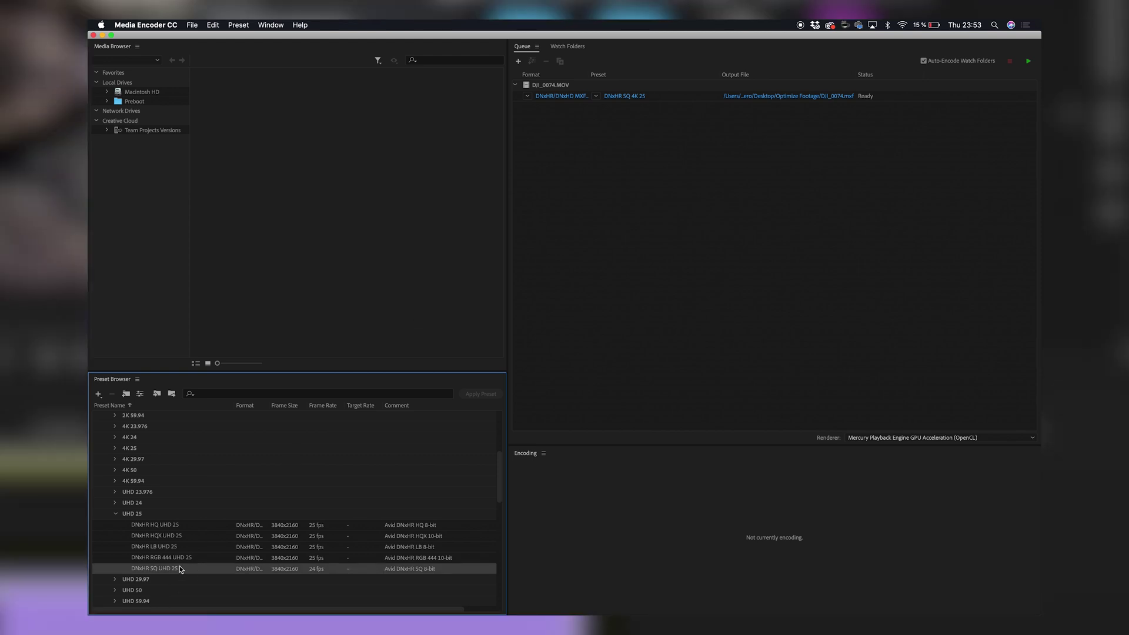
Apply DNxHR SQ UHD 25 to the DJI_0074 job and start the encode.
{"action": "left_click_drag", "start_coordinate": [189, 570], "coordinate": [639, 99]}
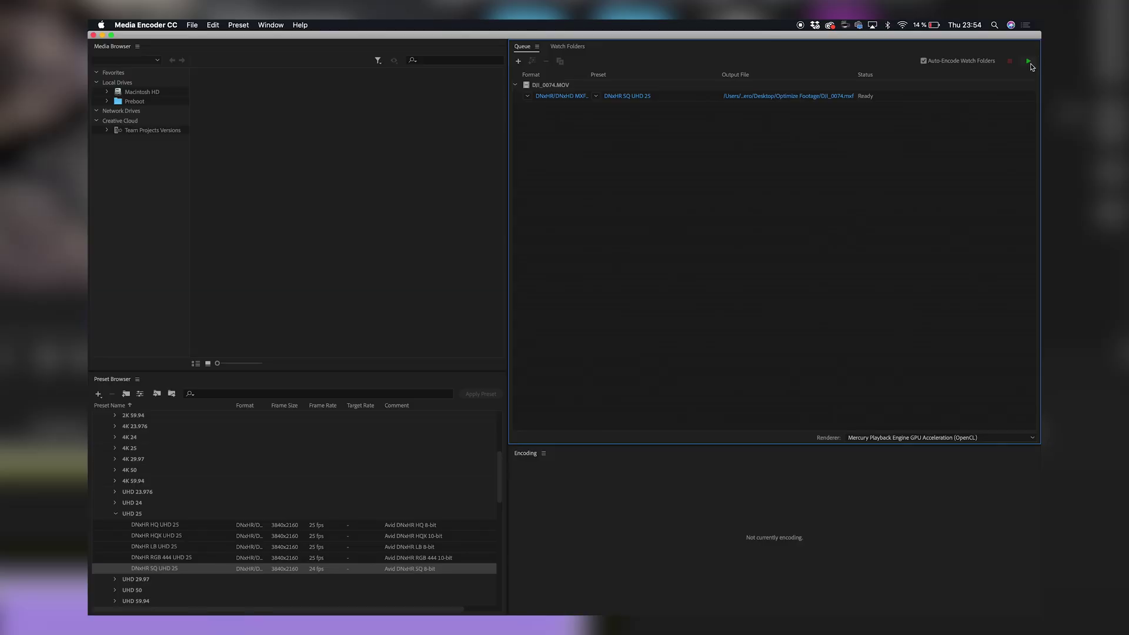
{"action": "left_click", "coordinate": [1029, 62]}
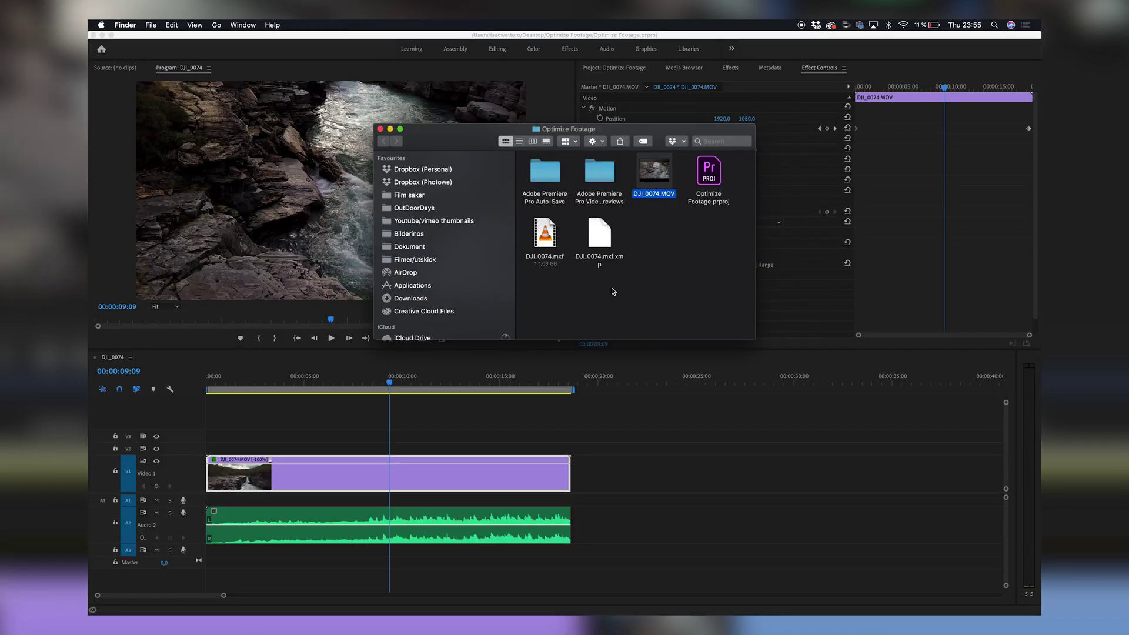
Check the original DJI_0074.MOV's file size in its Get Info window.
{"action": "left_click", "coordinate": [556, 262]}
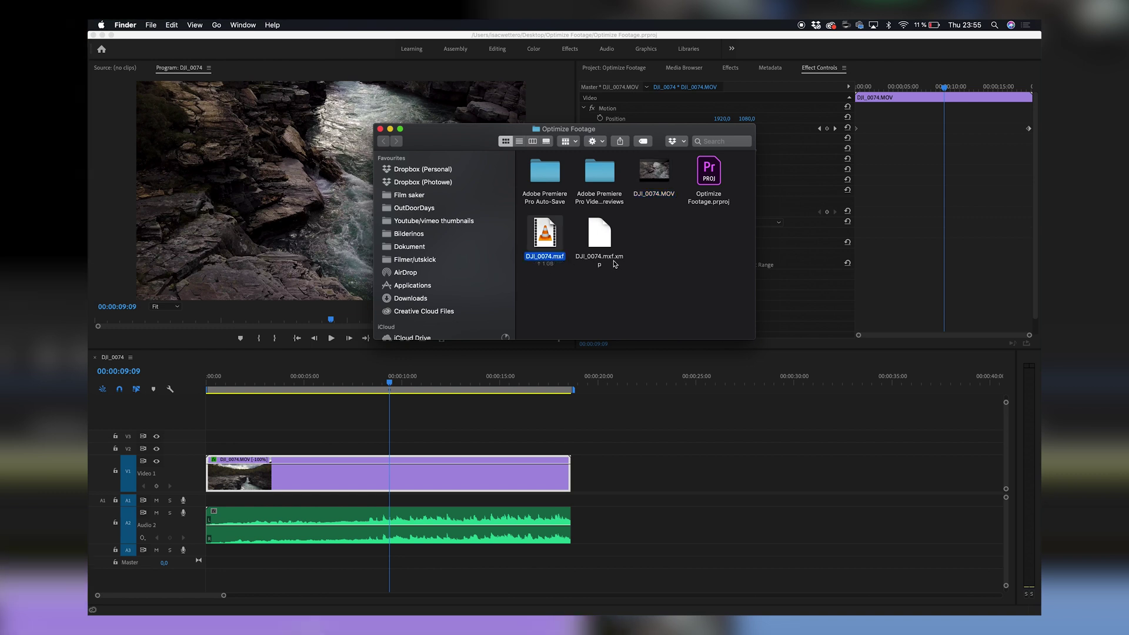
{"action": "left_click", "coordinate": [663, 183]}
{"action": "right_click", "coordinate": [663, 184]}
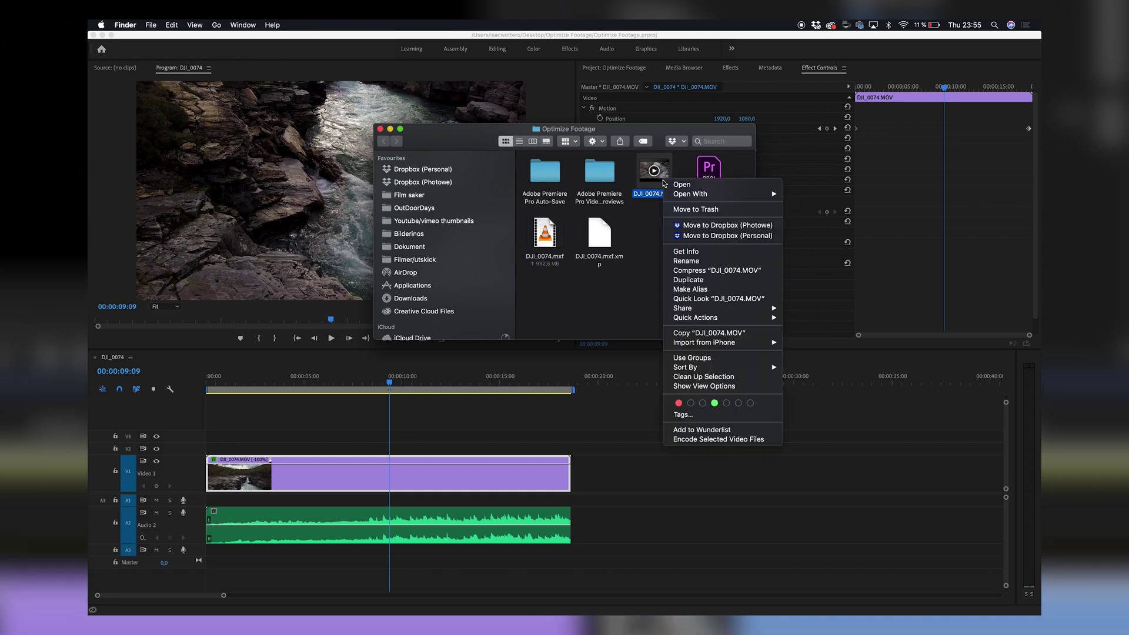
{"action": "left_click", "coordinate": [708, 250]}
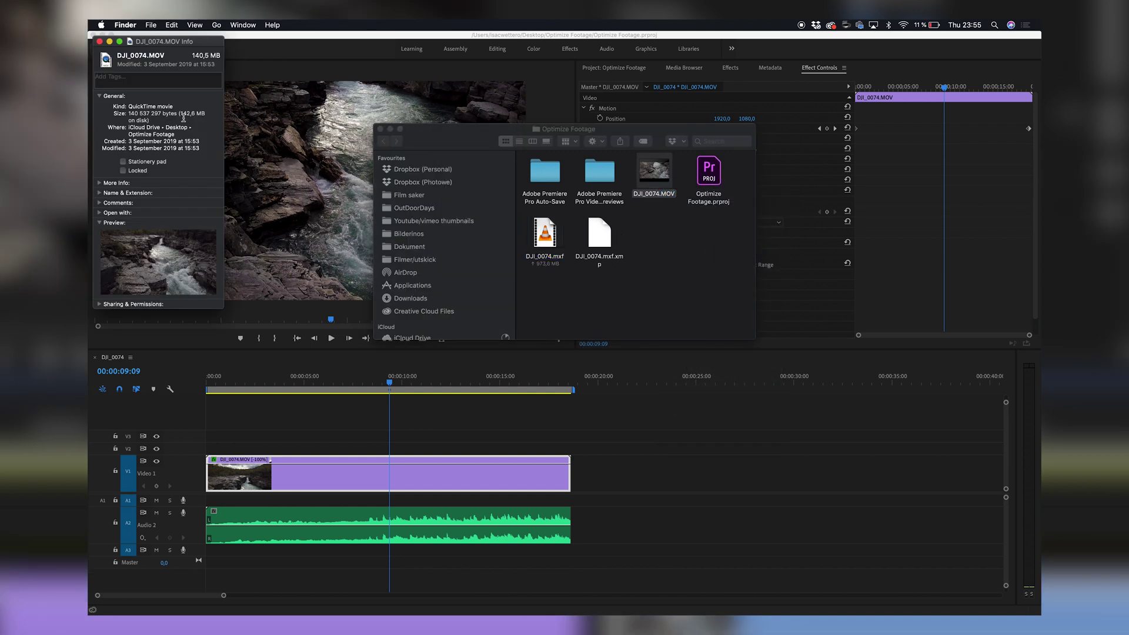
{"action": "left_click_drag", "start_coordinate": [180, 114], "coordinate": [205, 113]}
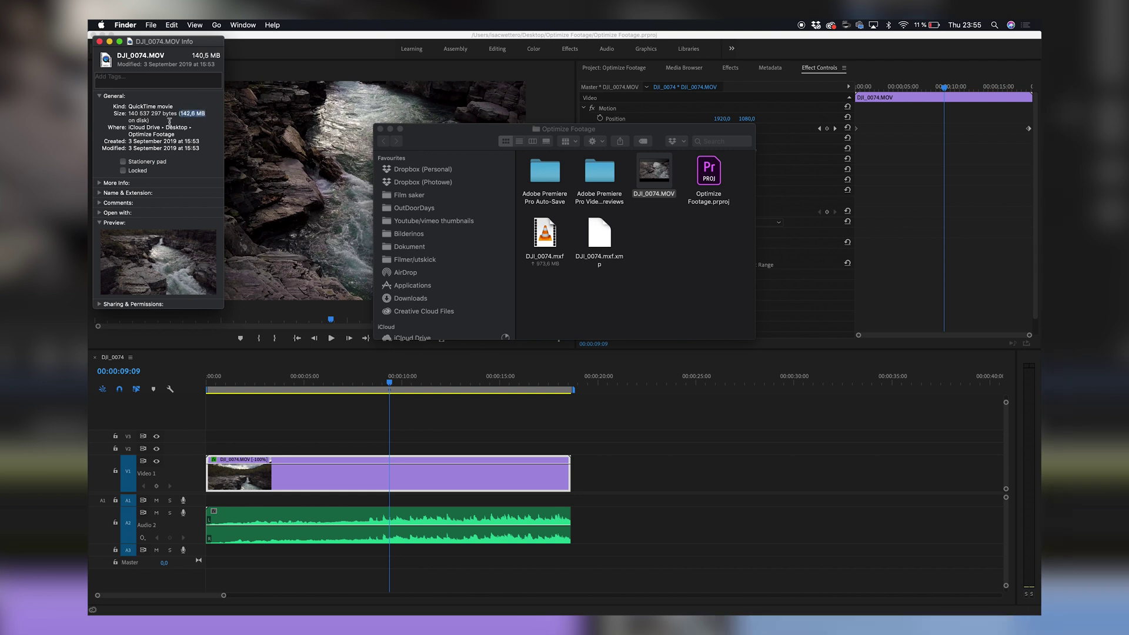
{"action": "left_click", "coordinate": [100, 42]}
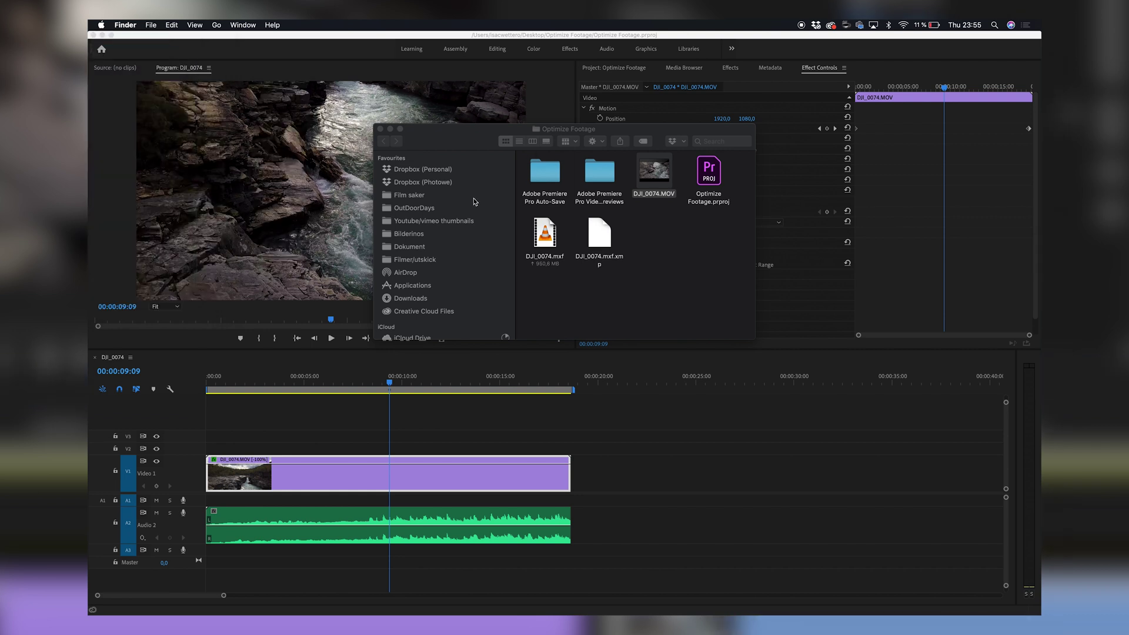
Check the encoded DJI_0074.mxf's 1,09 GB file size in Get Info.
{"action": "left_click", "coordinate": [547, 268]}
{"action": "right_click", "coordinate": [547, 249]}
{"action": "left_click", "coordinate": [594, 318]}
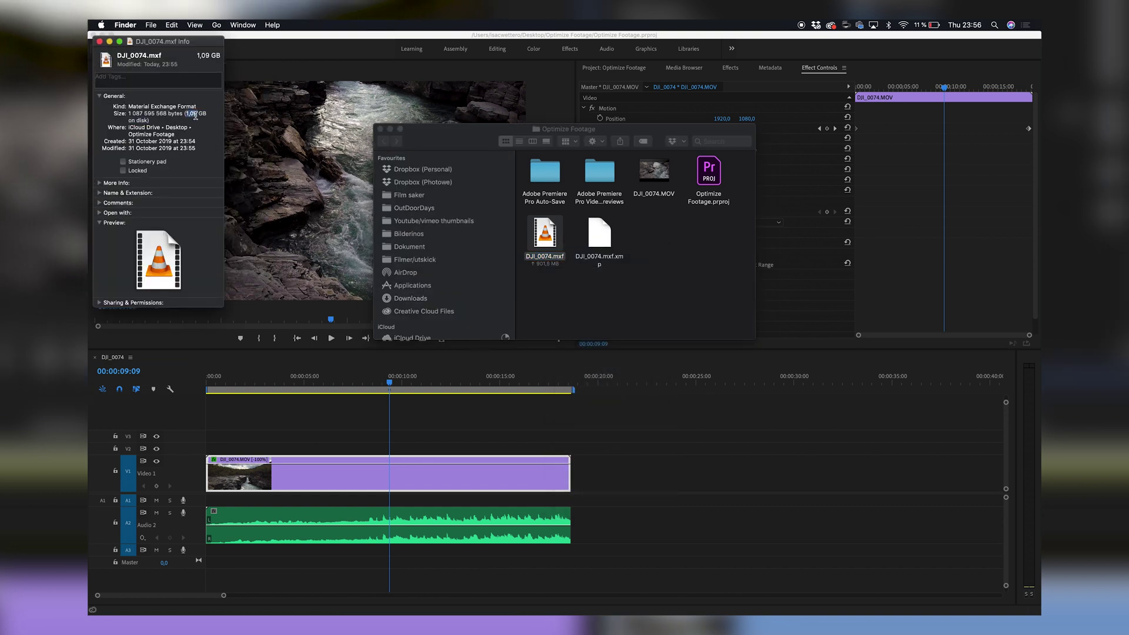
{"action": "left_click", "coordinate": [100, 42]}
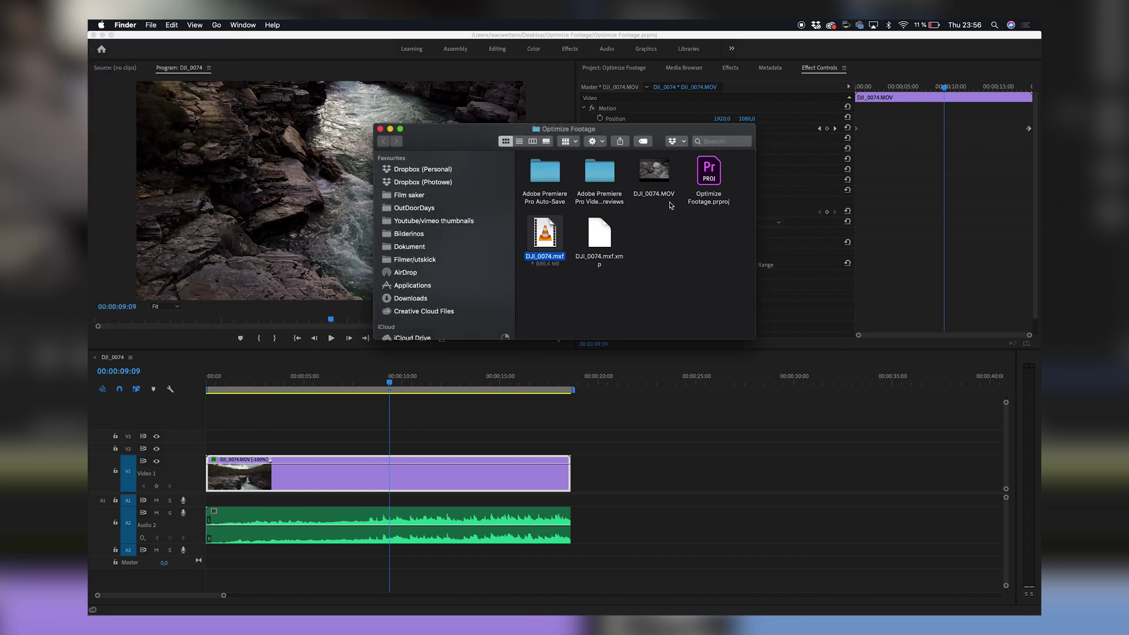
Reselect the clip files in Finder, then bring Premiere Pro back to the front.
{"action": "left_click", "coordinate": [663, 175]}
{"action": "right_click", "coordinate": [667, 178]}
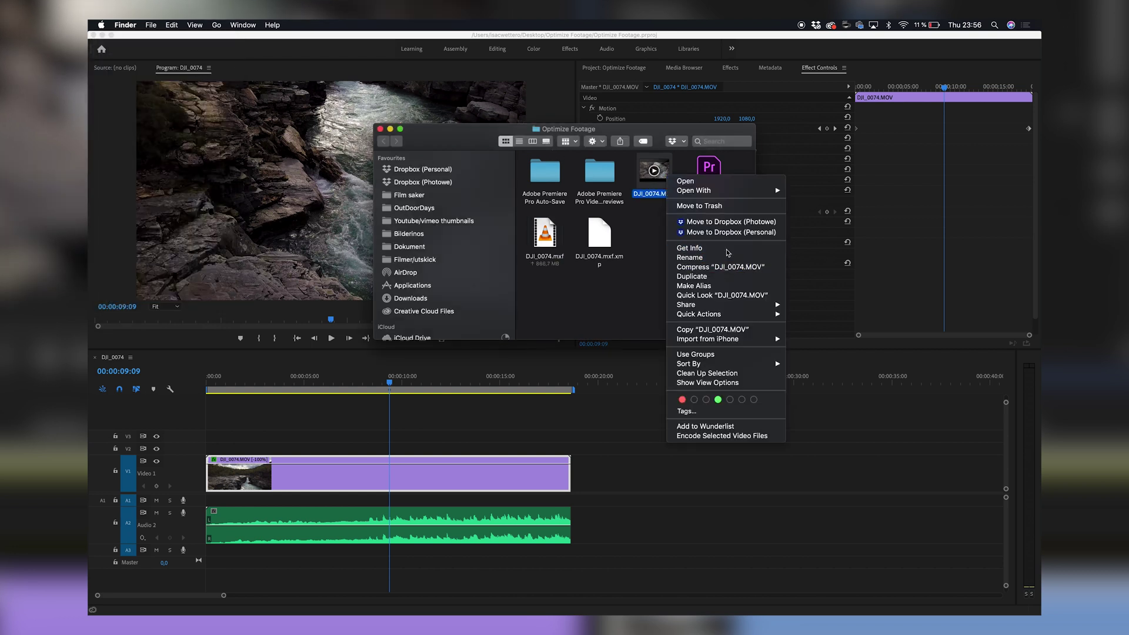
{"action": "key", "text": "Escape"}
{"action": "left_click", "coordinate": [545, 242]}
{"action": "left_click", "coordinate": [635, 70]}
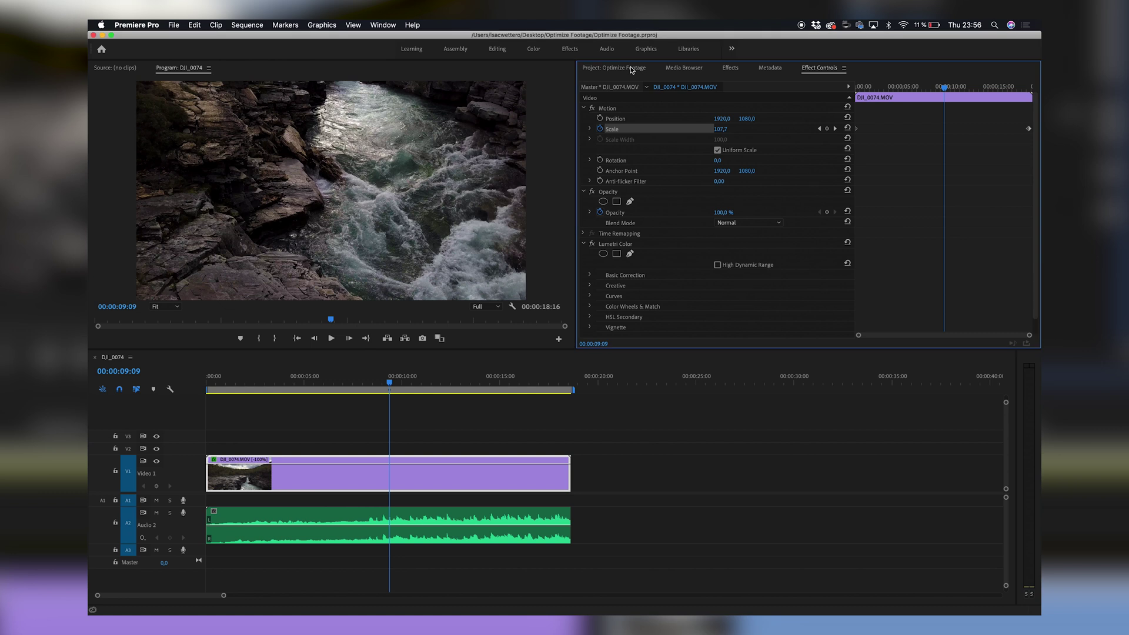
Import DJI_0074.mxf and place it on the timeline after the original clip.
{"action": "left_click", "coordinate": [632, 68]}
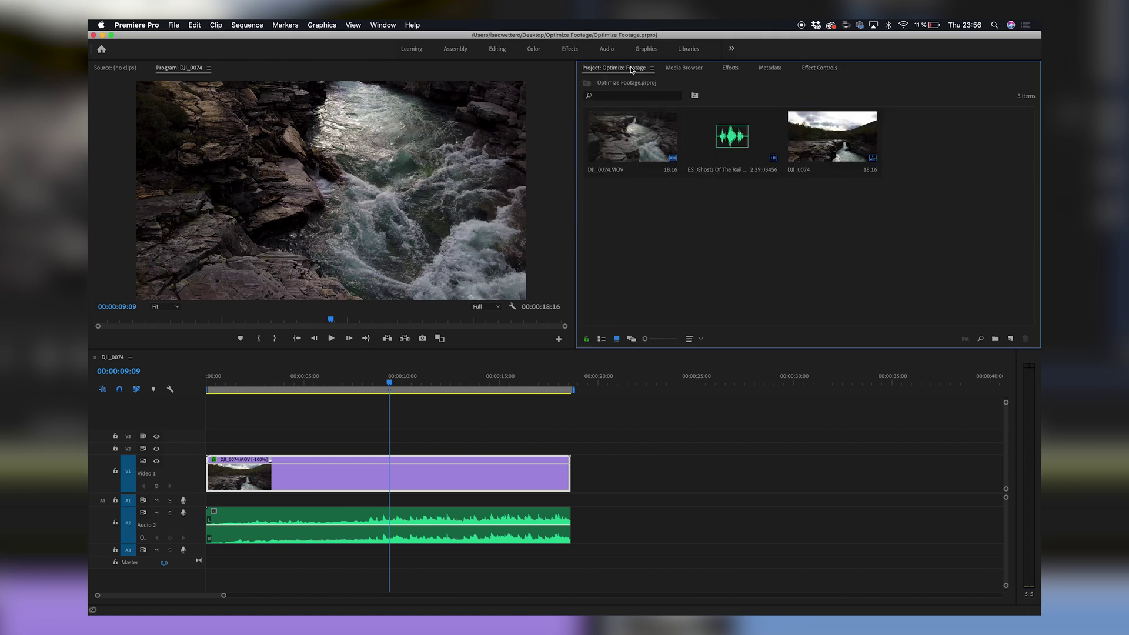
{"action": "double_click", "coordinate": [696, 213]}
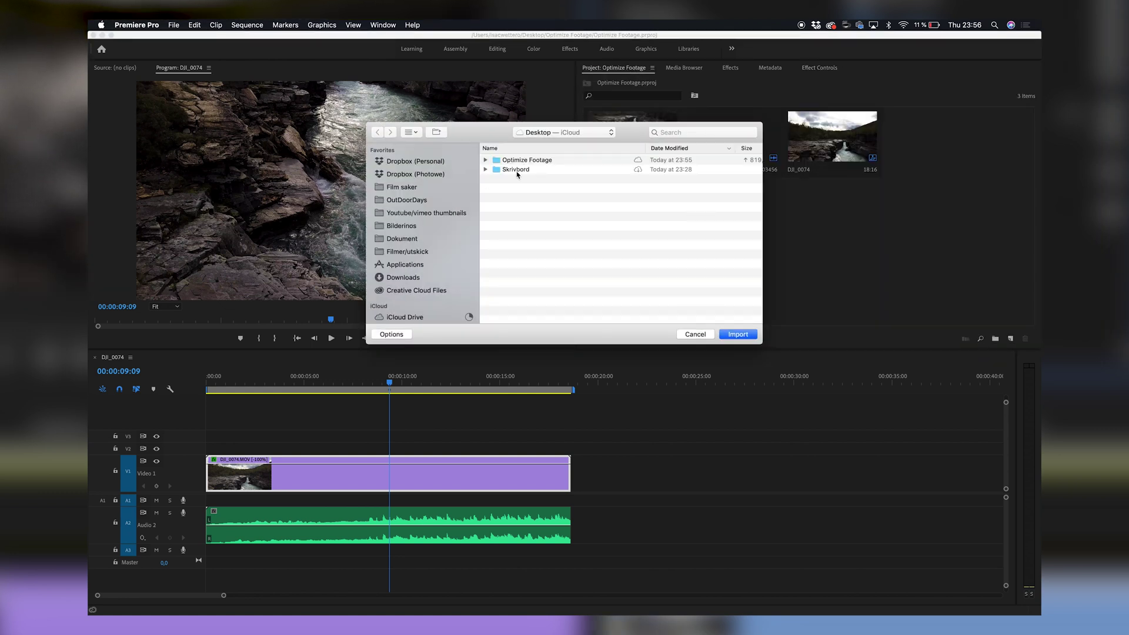
{"action": "left_click", "coordinate": [540, 171]}
{"action": "double_click", "coordinate": [540, 171]}
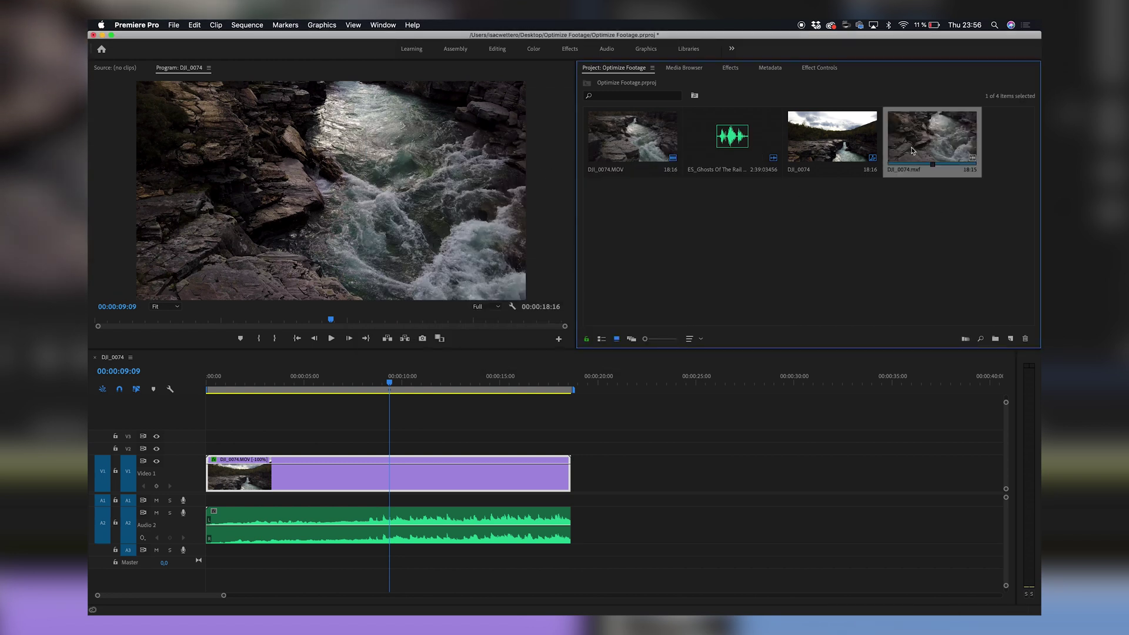
{"action": "left_click_drag", "start_coordinate": [881, 172], "coordinate": [592, 487]}
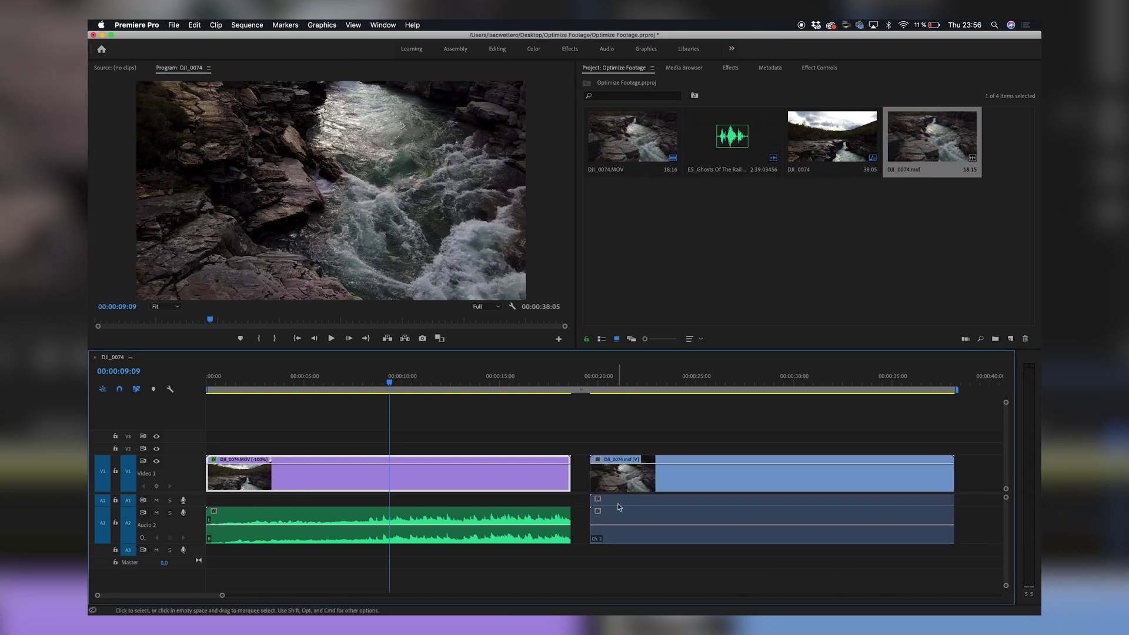
Realign the mxf clip's audio beneath its video and reselect the original clip.
{"action": "left_click_drag", "start_coordinate": [952, 500], "coordinate": [954, 523]}
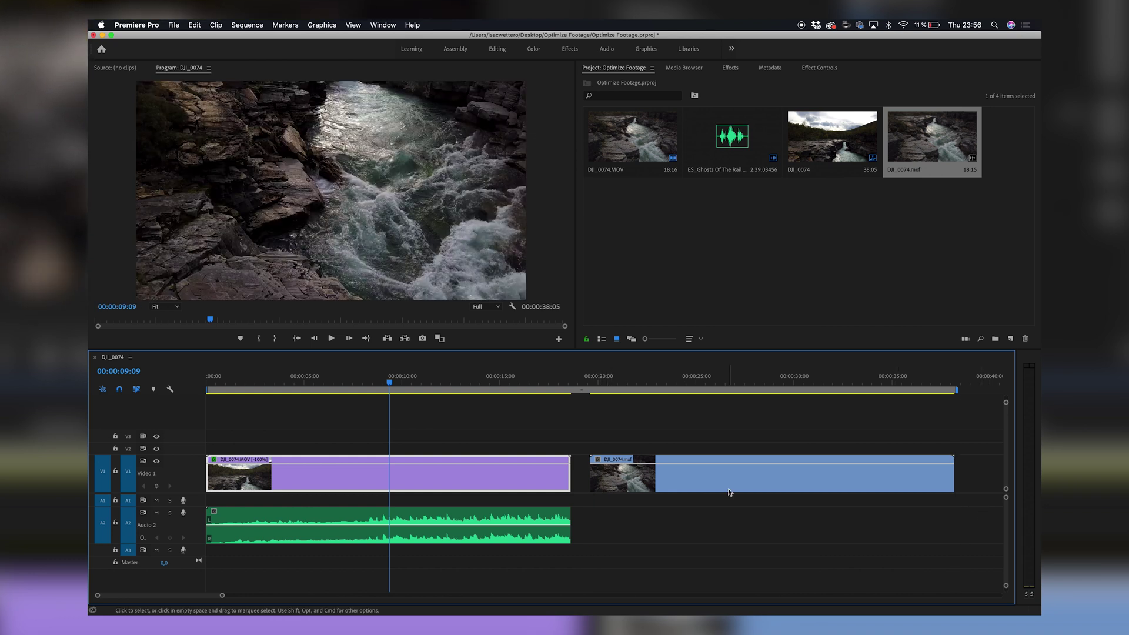
{"action": "left_click", "coordinate": [476, 515]}
{"action": "left_click_drag", "start_coordinate": [592, 382], "coordinate": [591, 383]}
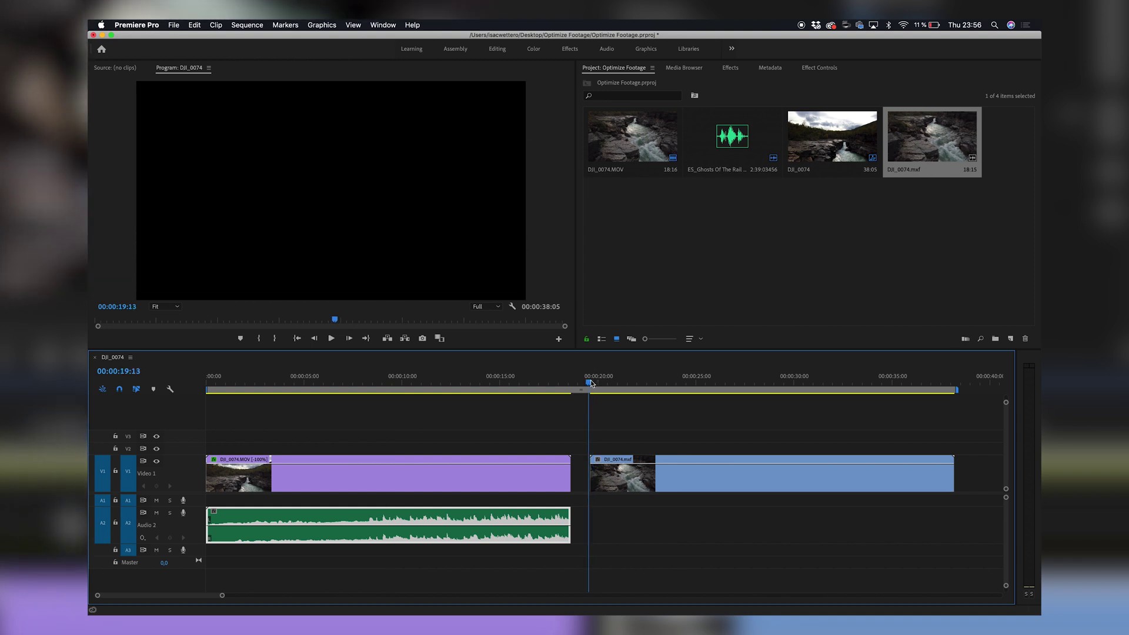
{"action": "left_click_drag", "start_coordinate": [629, 473], "coordinate": [625, 523]}
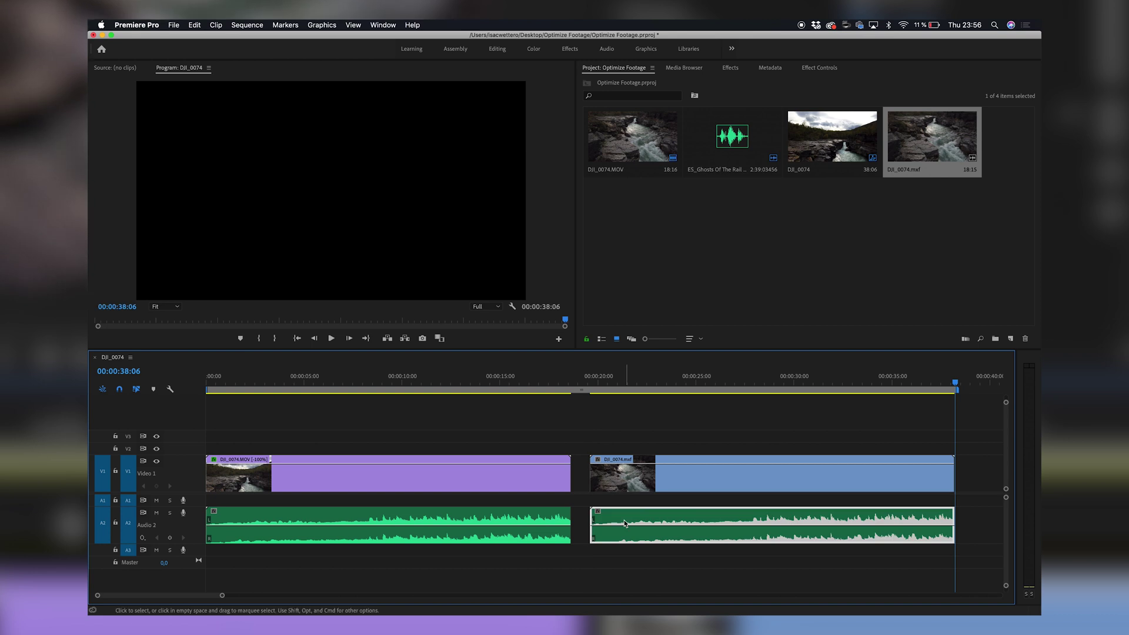
{"action": "left_click", "coordinate": [475, 485]}
{"action": "left_click", "coordinate": [823, 69]}
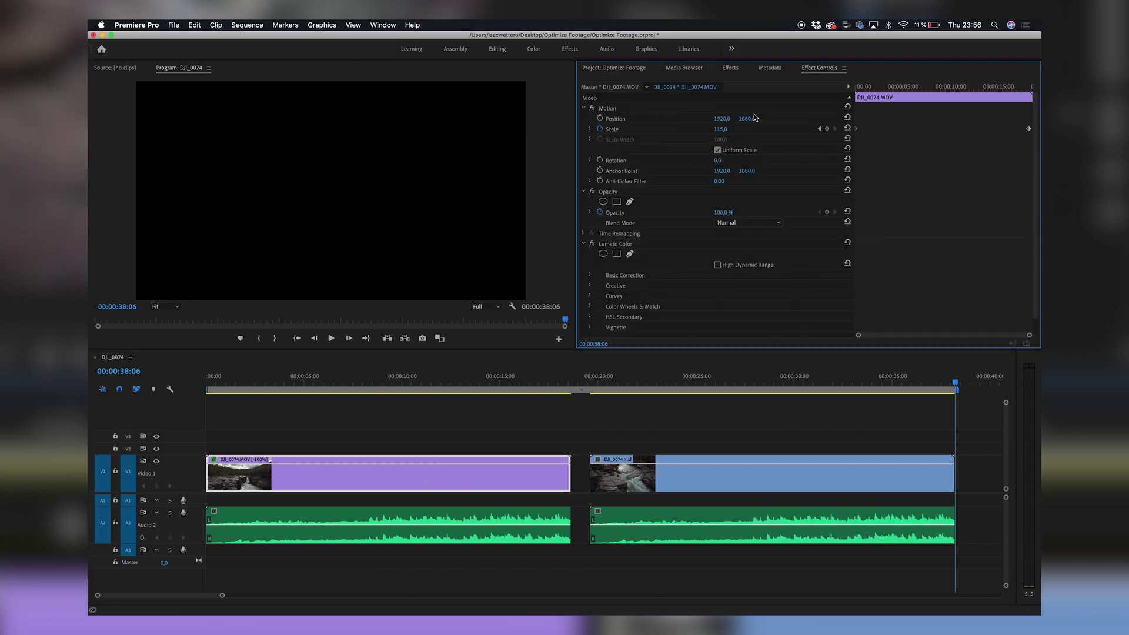
Turn on Reverse Speed for DJI_0074.mxf and jump to the clip's start.
{"action": "left_click", "coordinate": [616, 245]}
{"action": "left_click", "coordinate": [627, 468]}
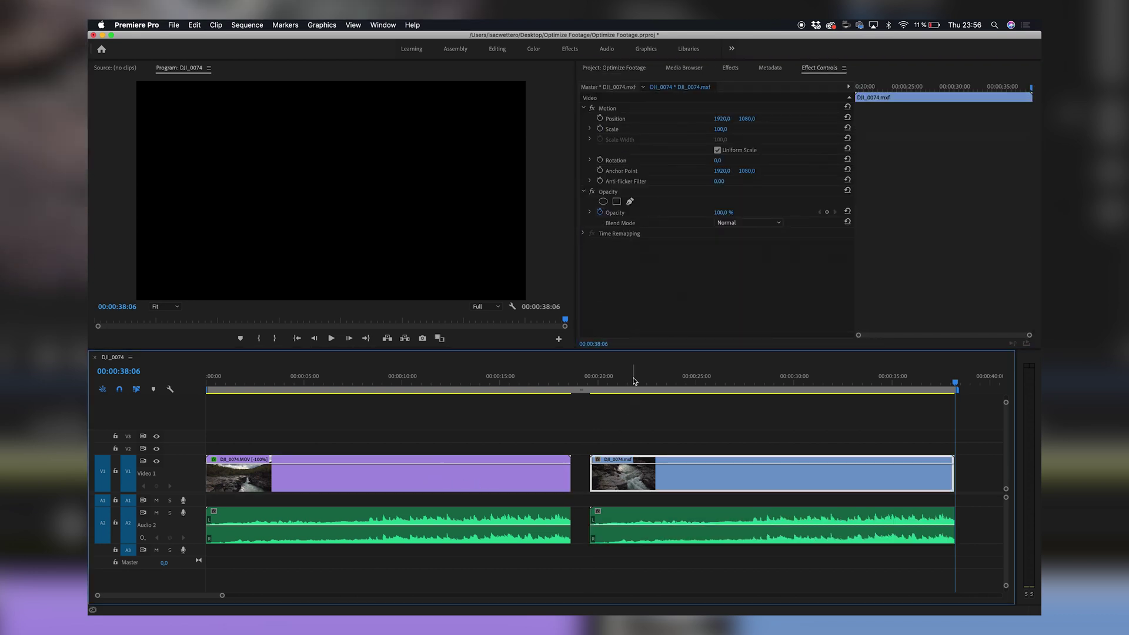
{"action": "right_click", "coordinate": [651, 482]}
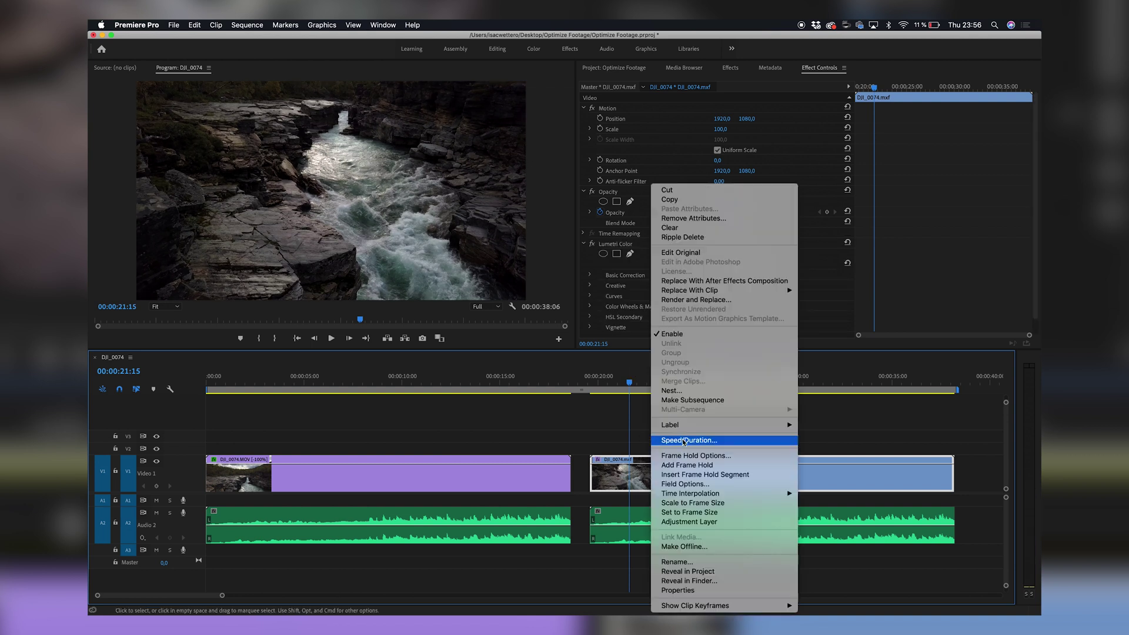
{"action": "left_click", "coordinate": [683, 441]}
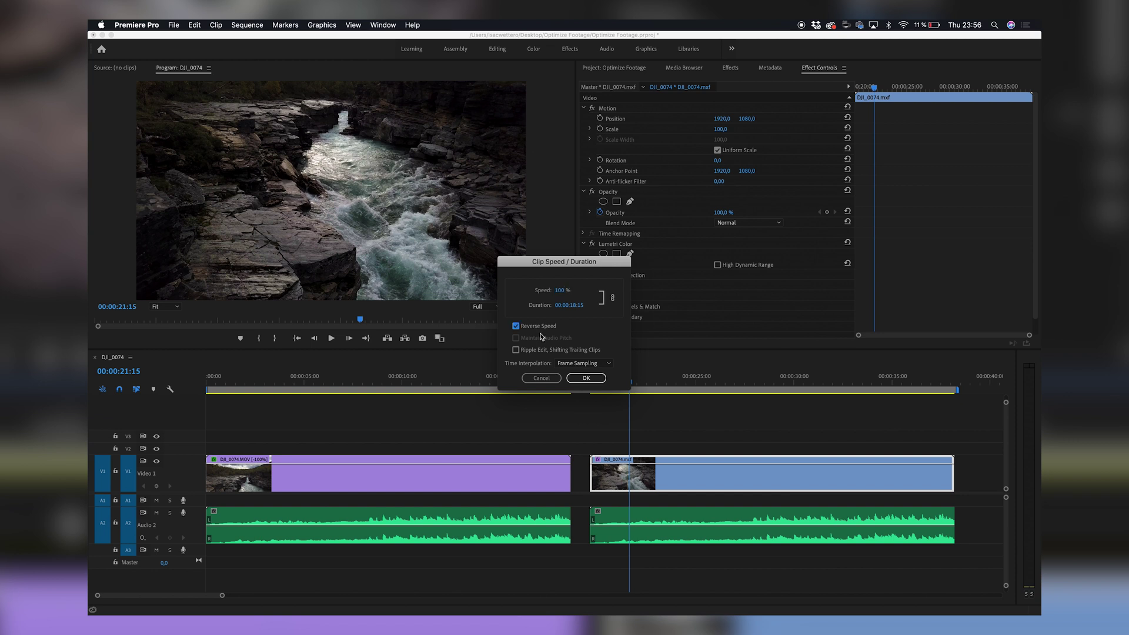
{"action": "left_click", "coordinate": [585, 378]}
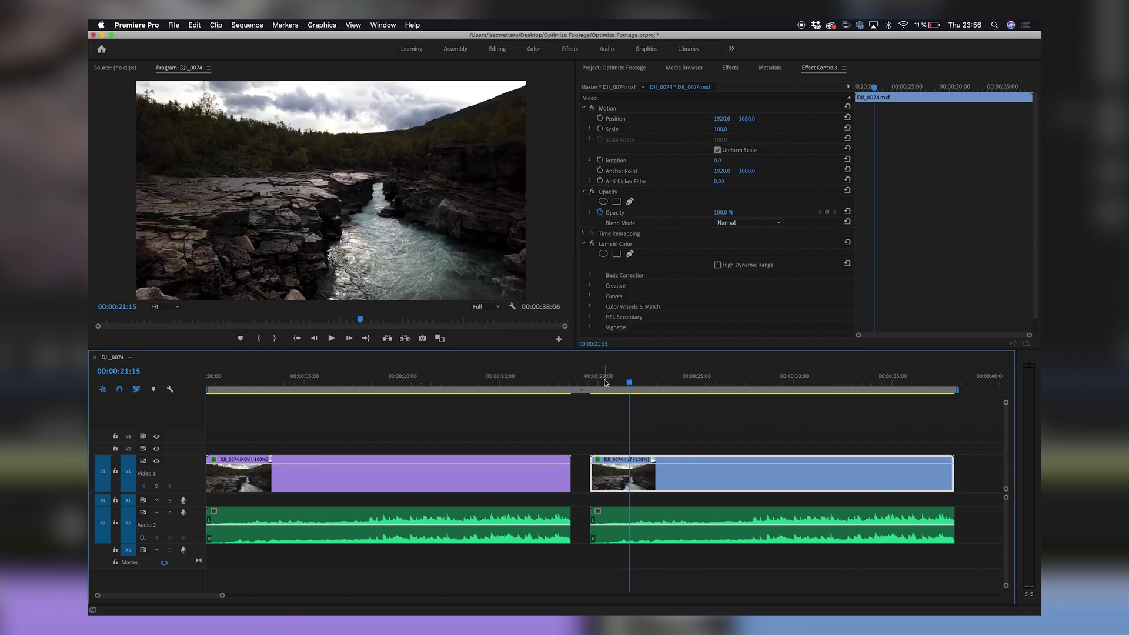
{"action": "key", "text": "Up"}
{"action": "left_click", "coordinate": [600, 132]}
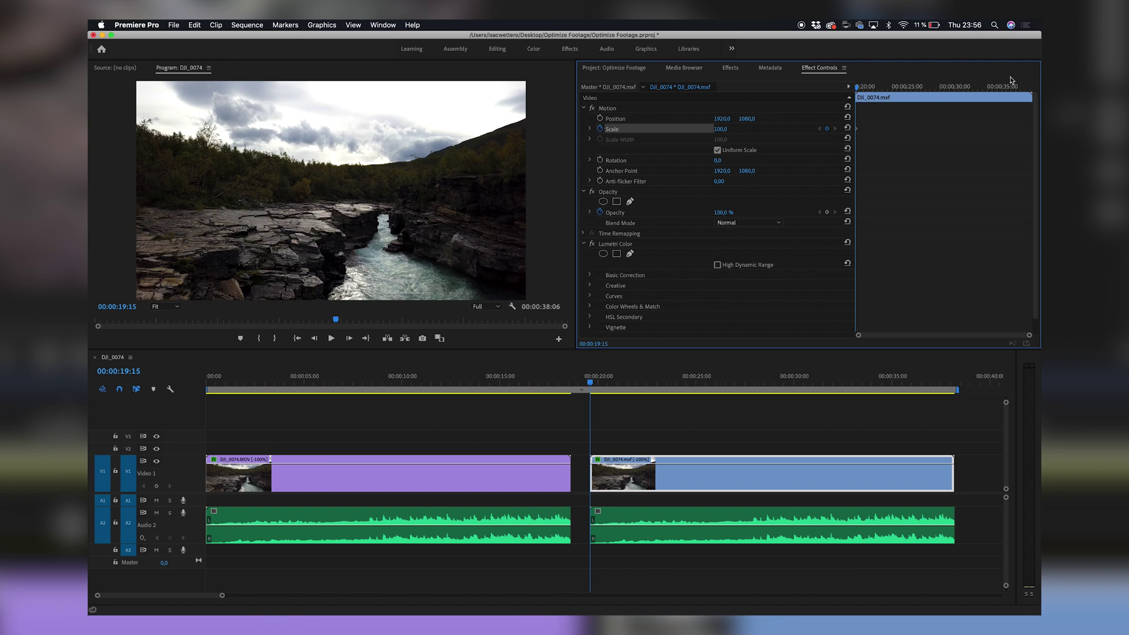
Keyframe the mxf clip's Scale to 115 at its end, then return to its start.
{"action": "left_click", "coordinate": [1021, 86]}
{"action": "key", "text": "space"}
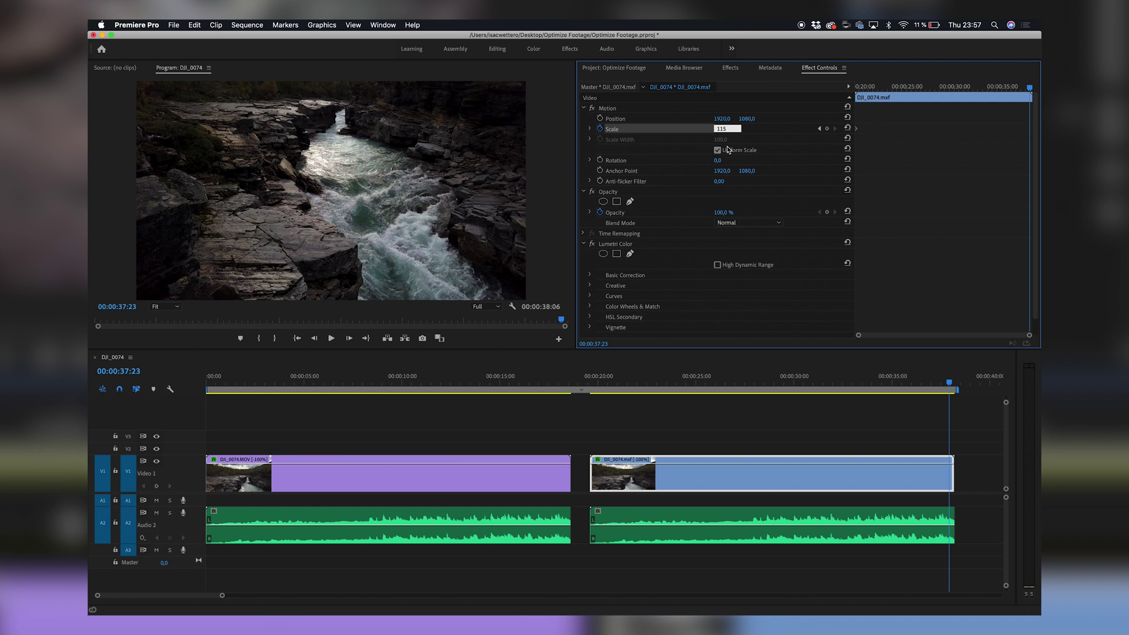
{"action": "key", "text": "Return"}
{"action": "left_click_drag", "start_coordinate": [883, 88], "coordinate": [838, 86]}
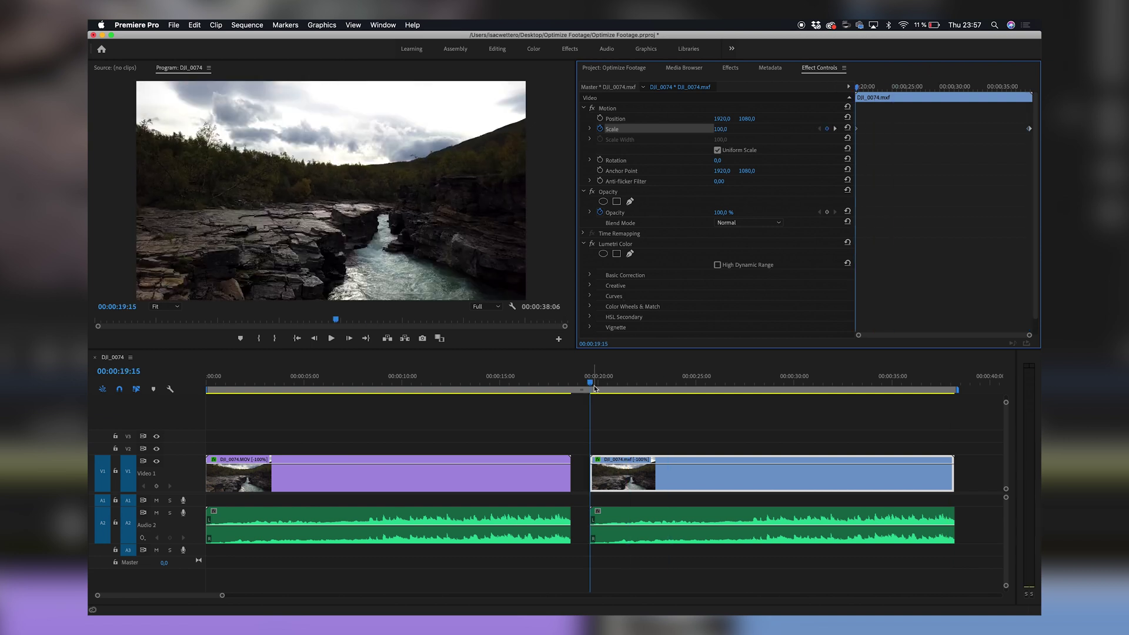
Play the zooming mxf clip, then play the whole sequence from the beginning.
{"action": "key", "text": "space"}
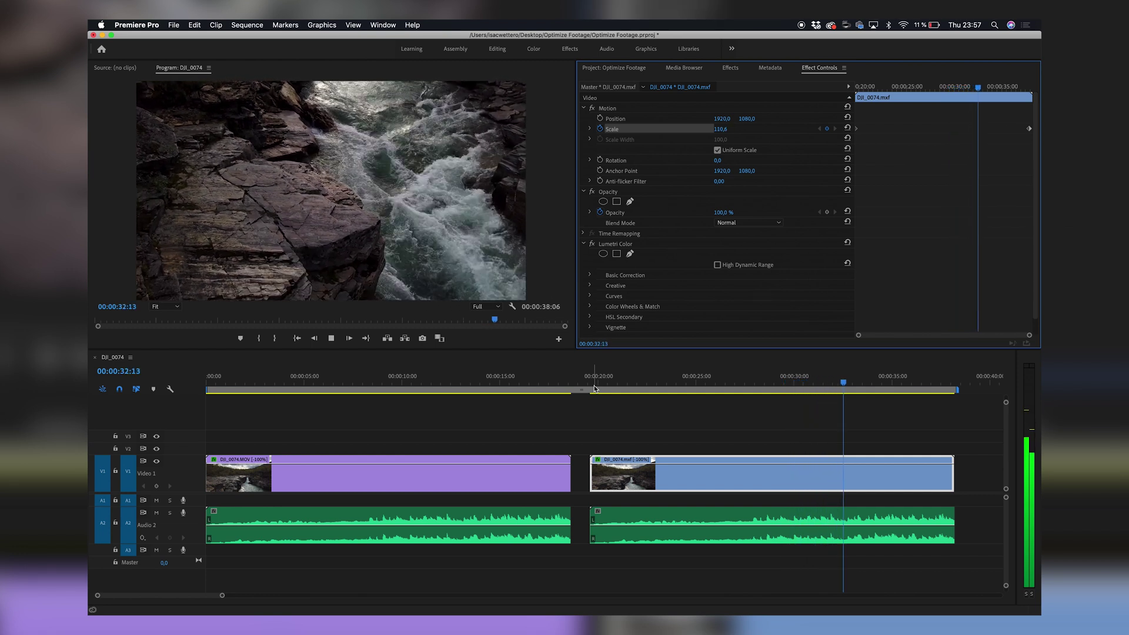
{"action": "key", "text": "space"}
{"action": "left_click_drag", "start_coordinate": [263, 380], "coordinate": [227, 381]}
{"action": "key", "text": "space"}
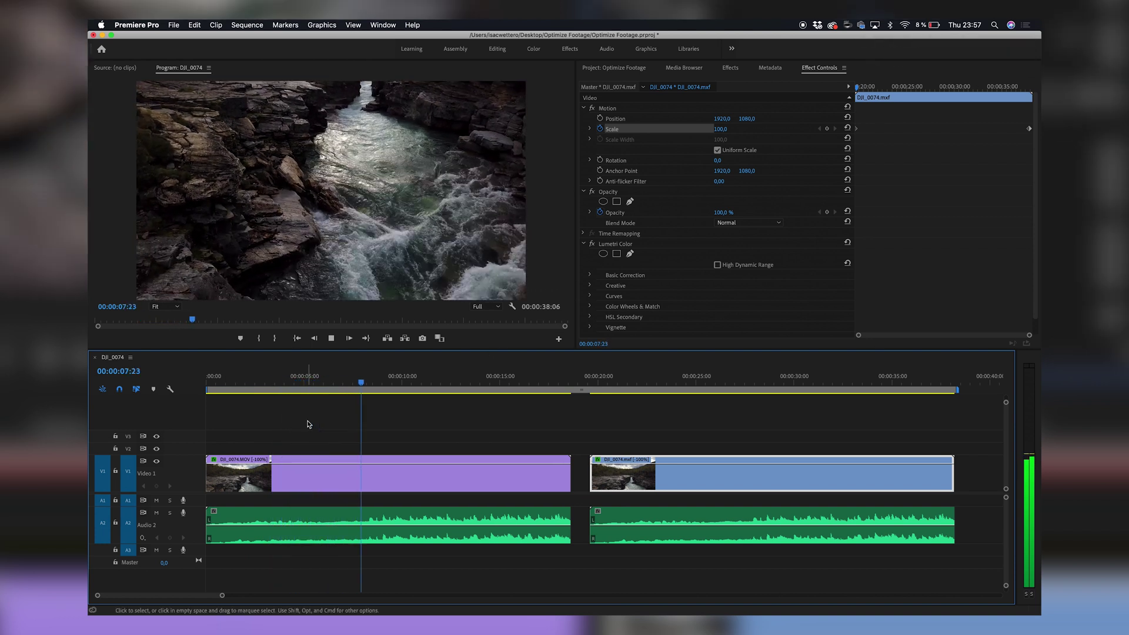
{"action": "key", "text": "space"}
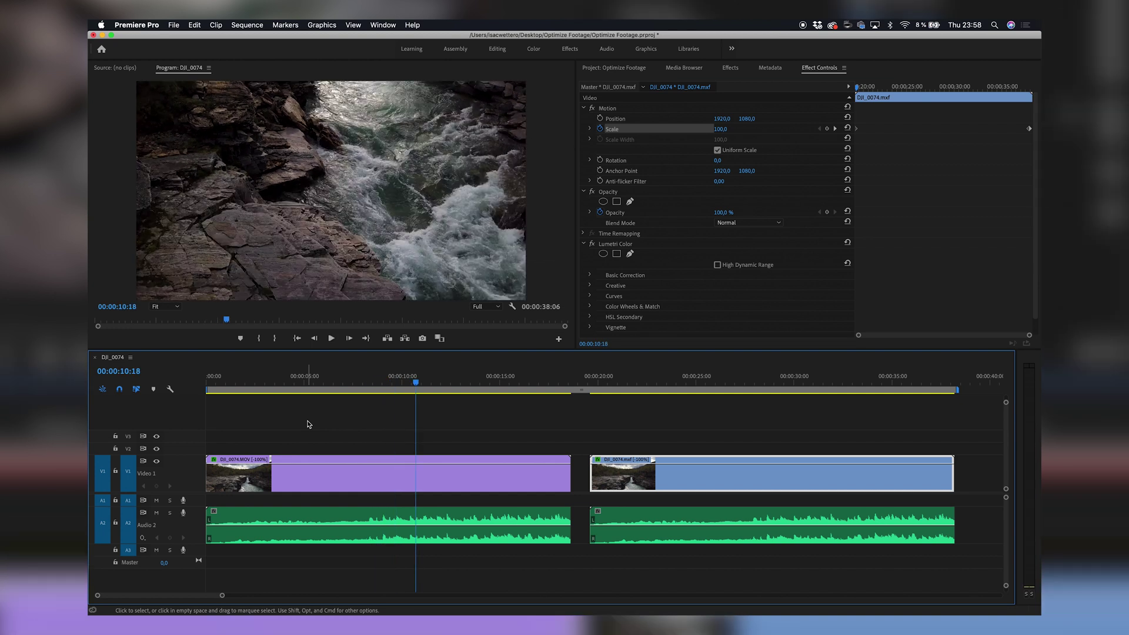
Find Denoiser III in the Effects library and apply it to the mxf clip.
{"action": "left_click", "coordinate": [624, 70]}
{"action": "left_click", "coordinate": [731, 69]}
{"action": "left_click", "coordinate": [629, 81]}
{"action": "type", "text": "denoi"}
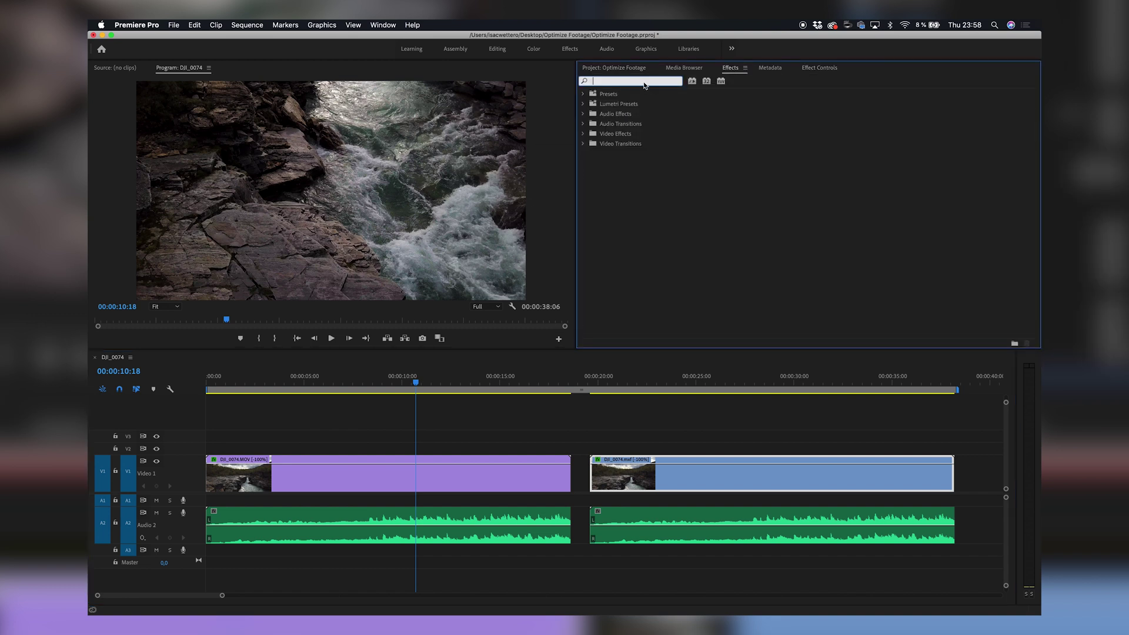
{"action": "left_click", "coordinate": [623, 182]}
{"action": "left_click_drag", "start_coordinate": [616, 429], "coordinate": [640, 483]}
Move Denoiser III above Lumetri Color on both the mxf and original DJI_0074.MOV clips.
{"action": "left_click", "coordinate": [394, 378]}
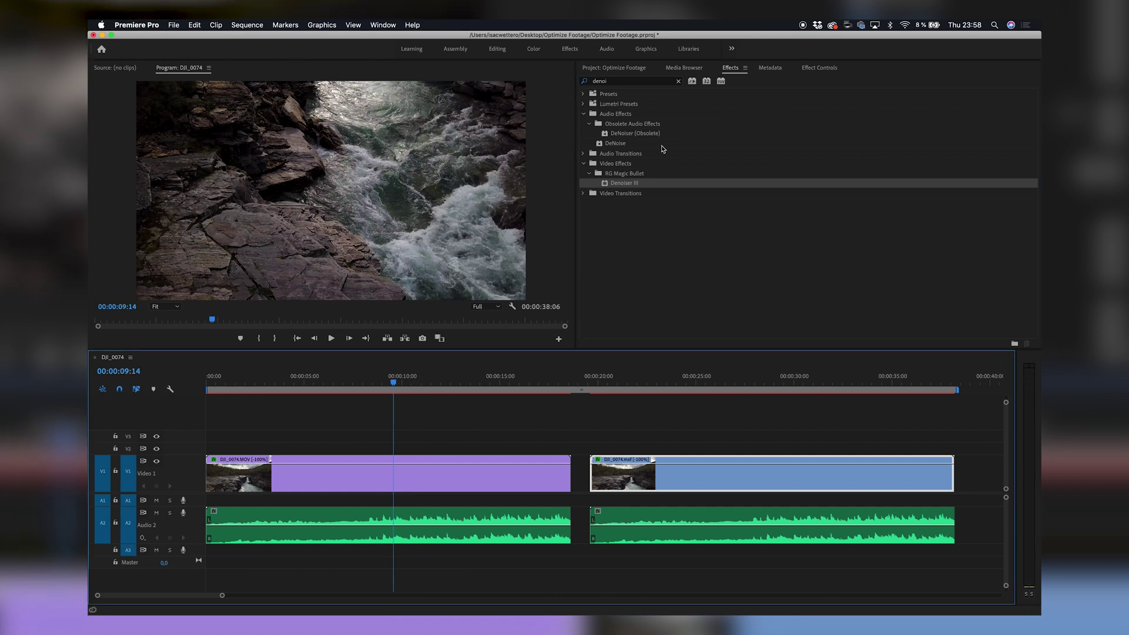
{"action": "left_click", "coordinate": [820, 68]}
{"action": "scroll", "coordinate": [631, 300], "scroll_direction": "down", "scroll_amount": 2}
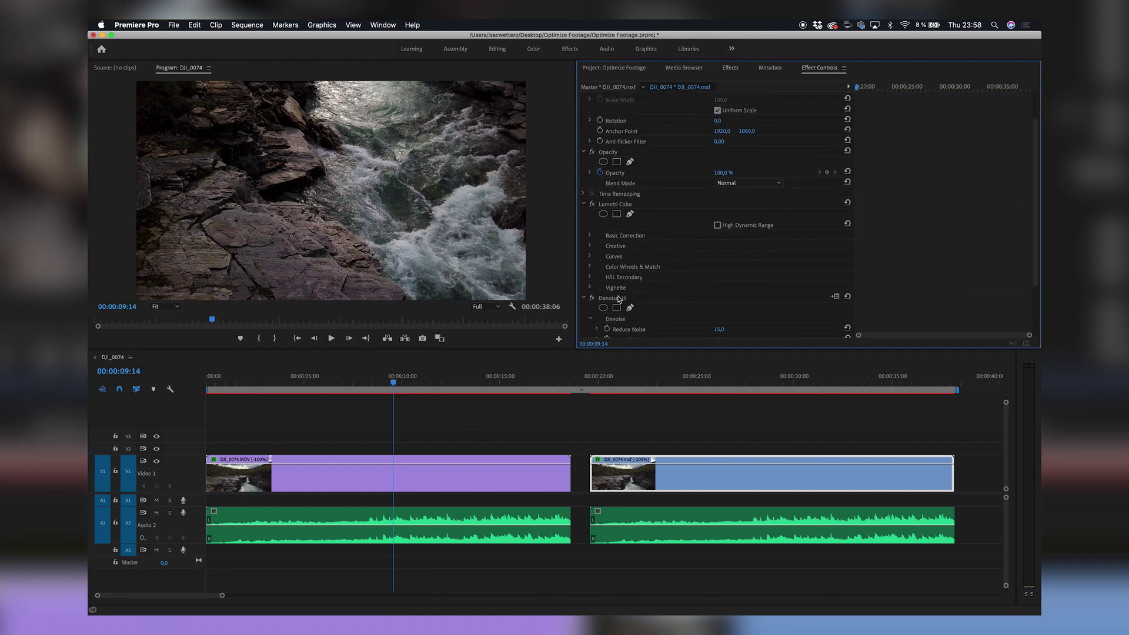
{"action": "left_click_drag", "start_coordinate": [632, 194], "coordinate": [631, 198]}
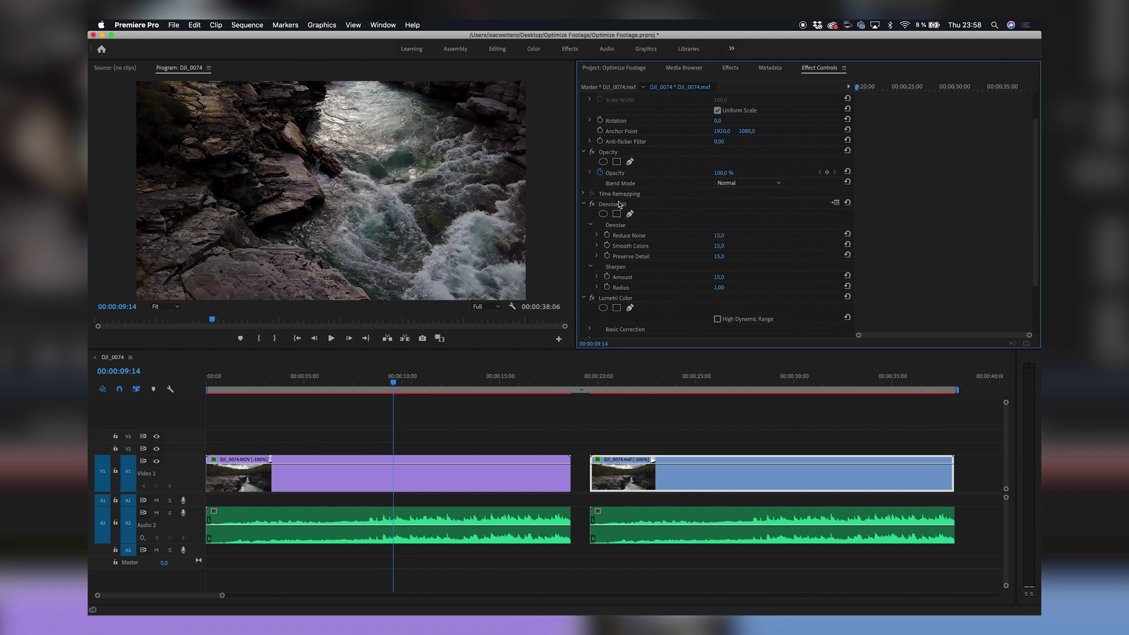
{"action": "left_click", "coordinate": [648, 473]}
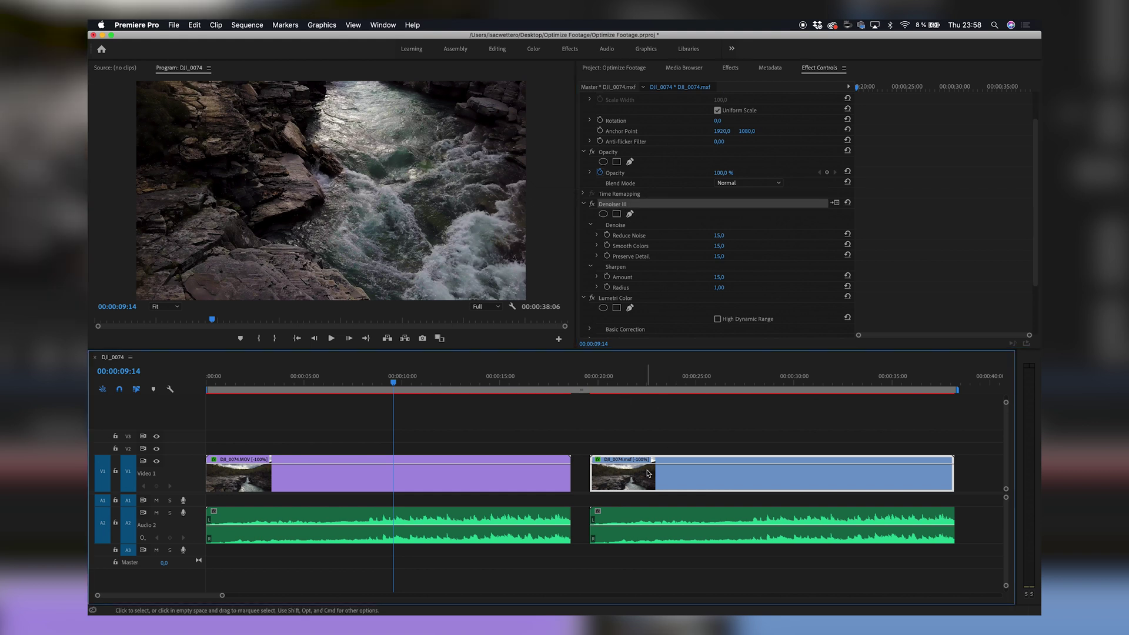
{"action": "left_click", "coordinate": [521, 486]}
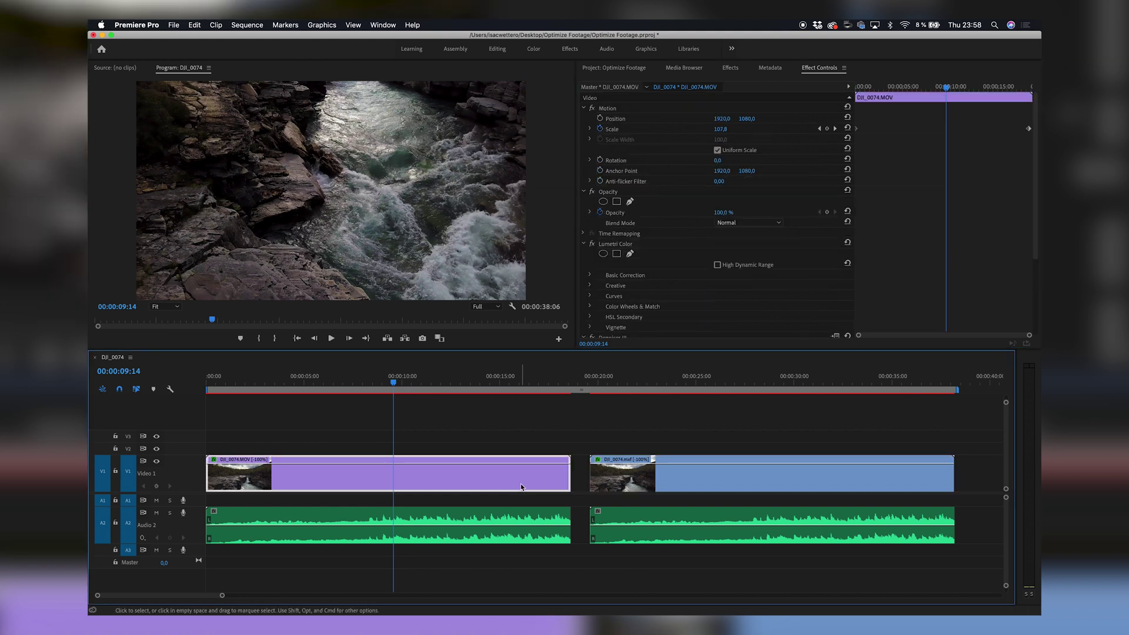
{"action": "left_click", "coordinate": [613, 338]}
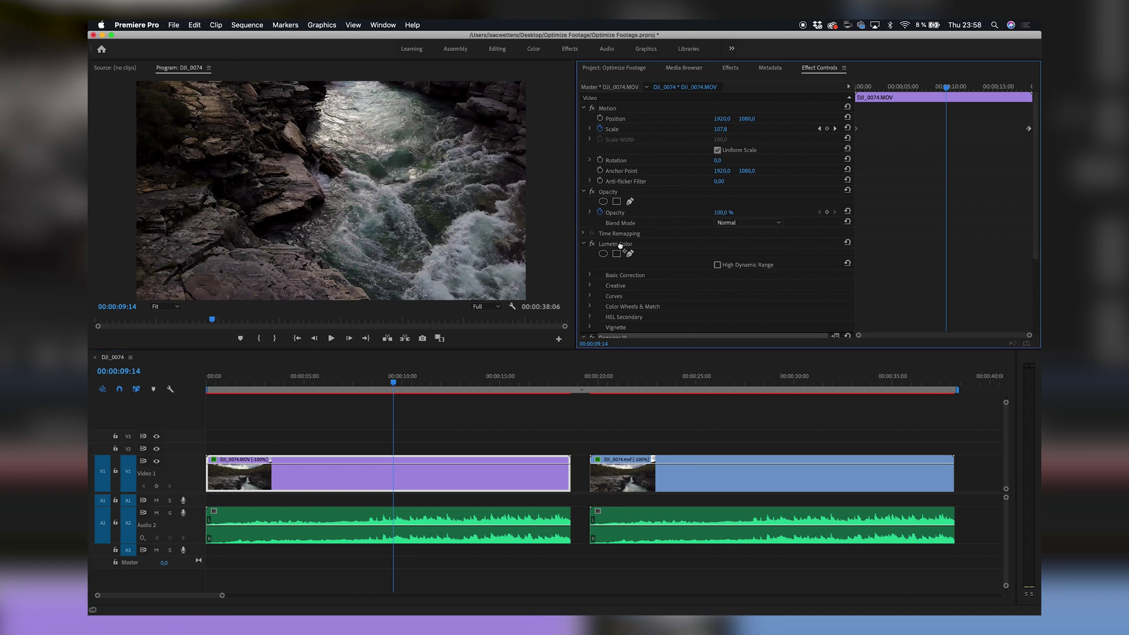
{"action": "left_click_drag", "start_coordinate": [618, 242], "coordinate": [636, 240]}
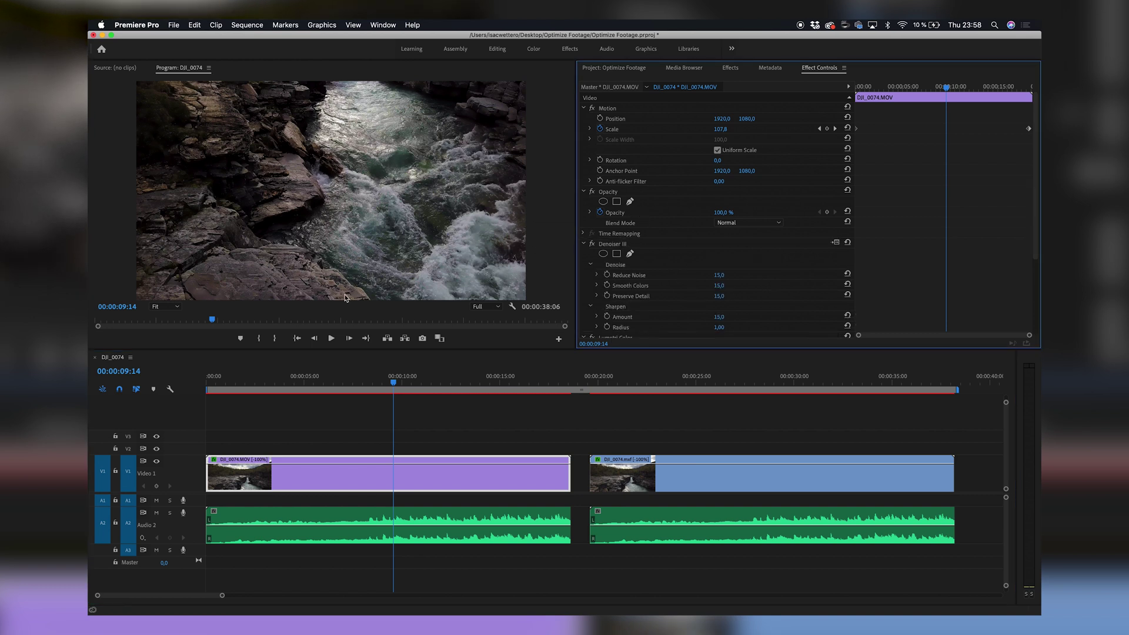
Set playback resolution to 1/4 and play the sequence from the beginning.
{"action": "left_click", "coordinate": [488, 307]}
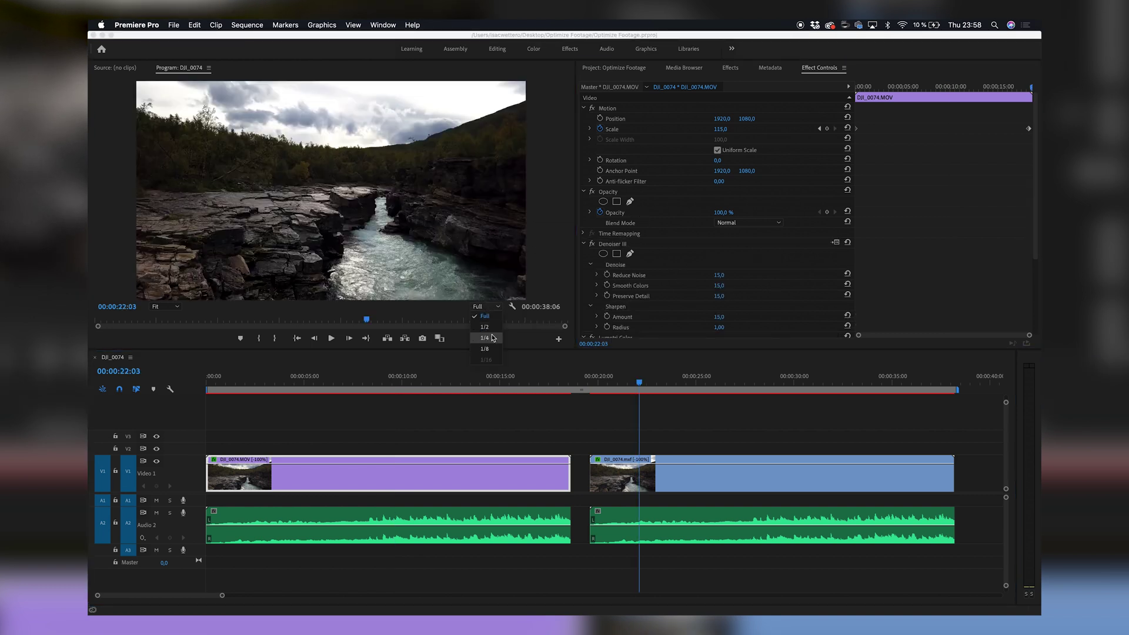
{"action": "left_click", "coordinate": [484, 338]}
{"action": "left_click_drag", "start_coordinate": [626, 378], "coordinate": [222, 409]}
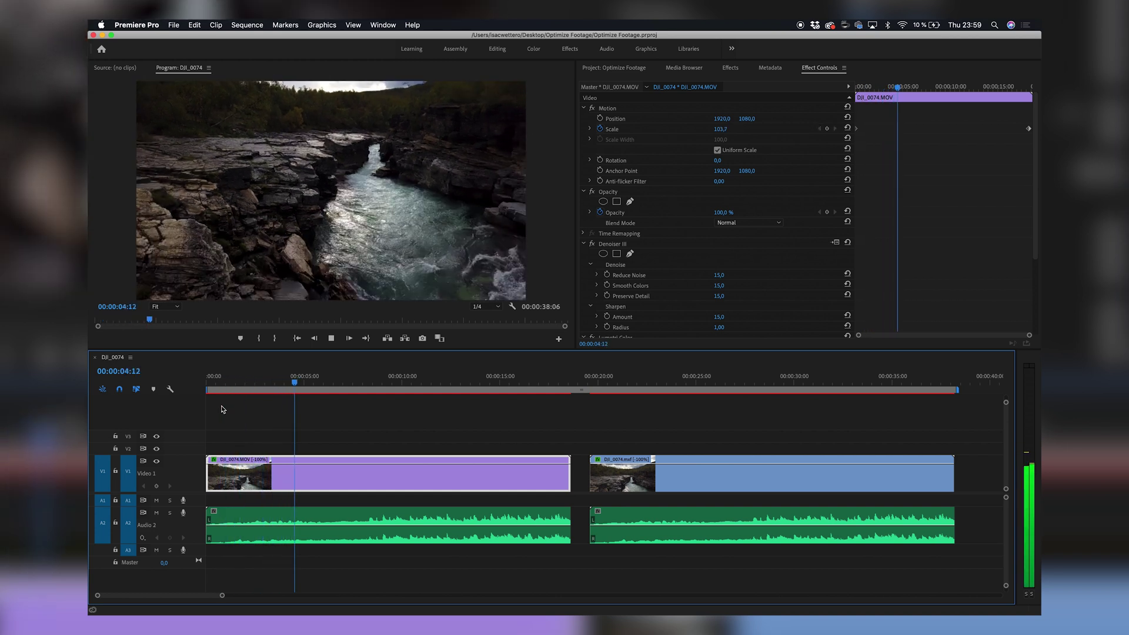
{"action": "key", "text": "space"}
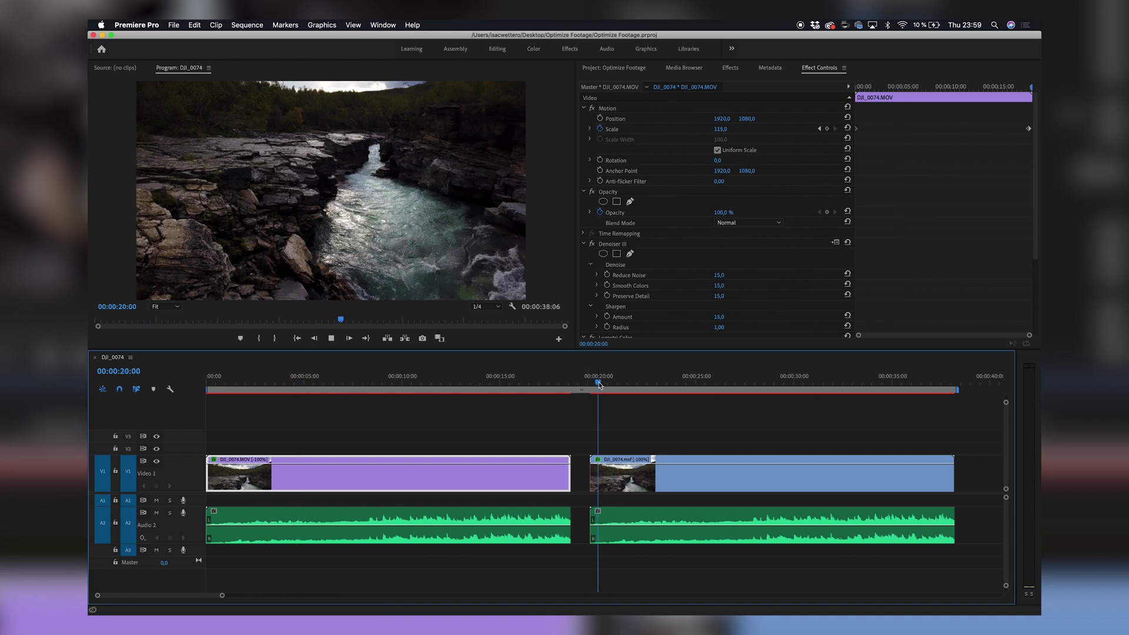